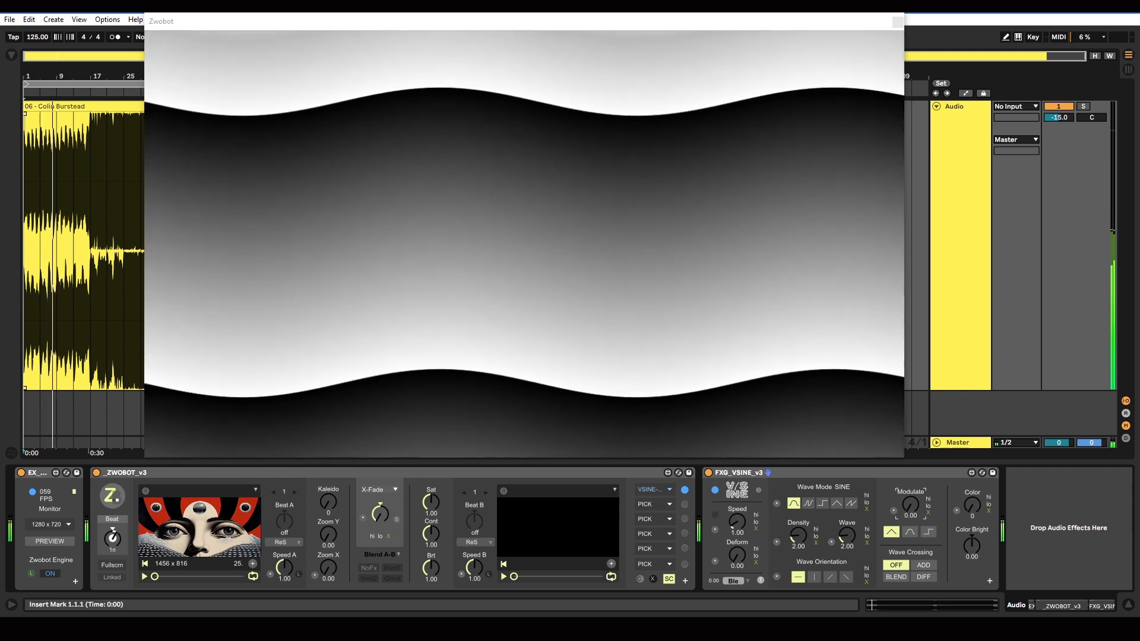
Step: Set the VSINE generator's speed to 1.65
{"action": "left_click", "coordinate": [732, 477]}
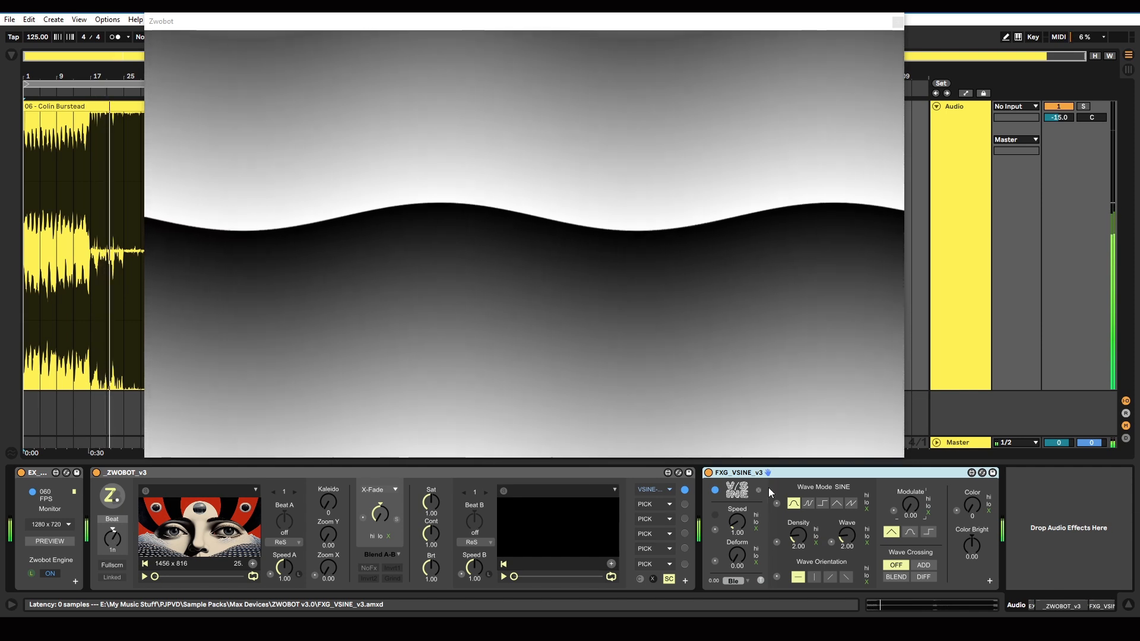
{"action": "left_click", "coordinate": [736, 527]}
{"action": "left_click_drag", "start_coordinate": [736, 521], "coordinate": [735, 554]}
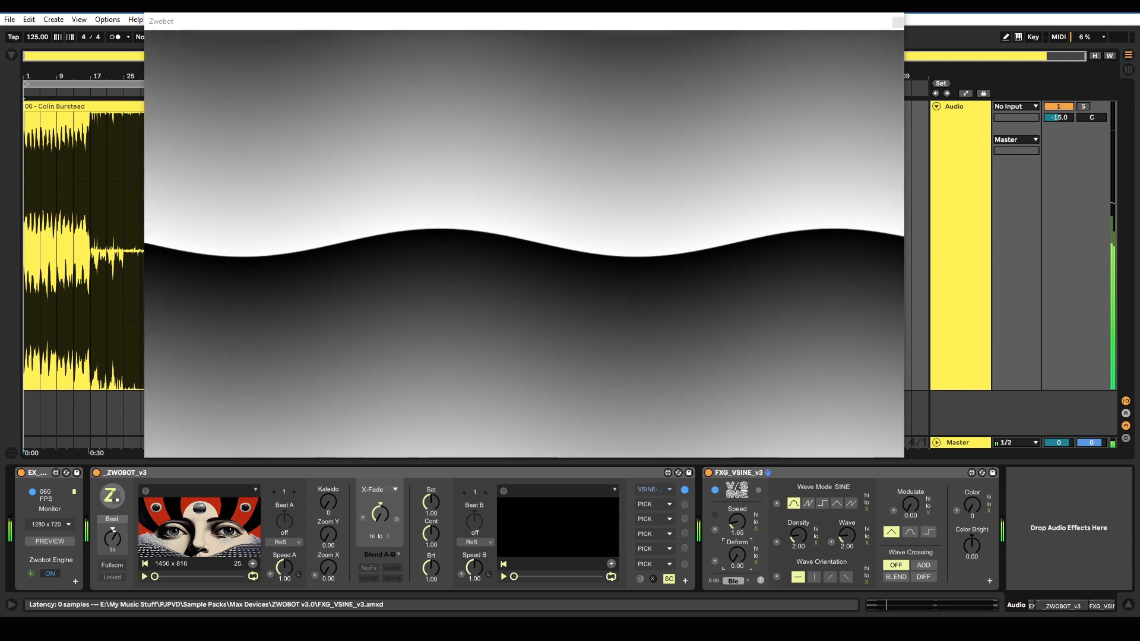
Step: Preview the FLIP, SQR, TRI and SAW wave modes and return the generator to SINE
{"action": "left_click", "coordinate": [809, 504]}
{"action": "left_click", "coordinate": [823, 504]}
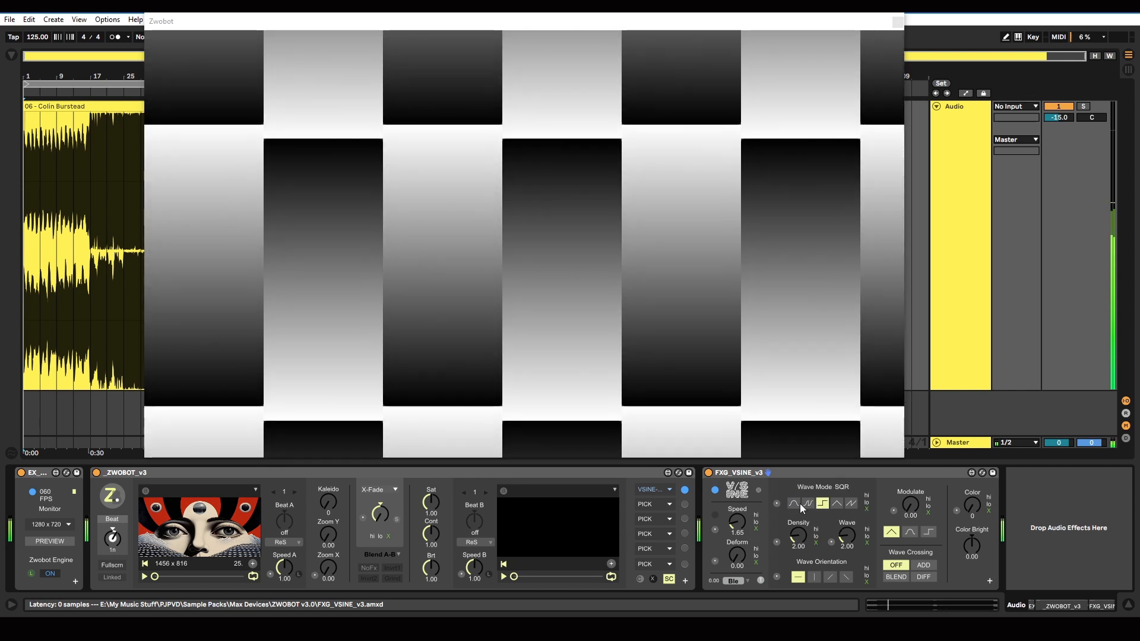
{"action": "left_click", "coordinate": [837, 504]}
{"action": "left_click", "coordinate": [852, 504]}
{"action": "left_click", "coordinate": [795, 503]}
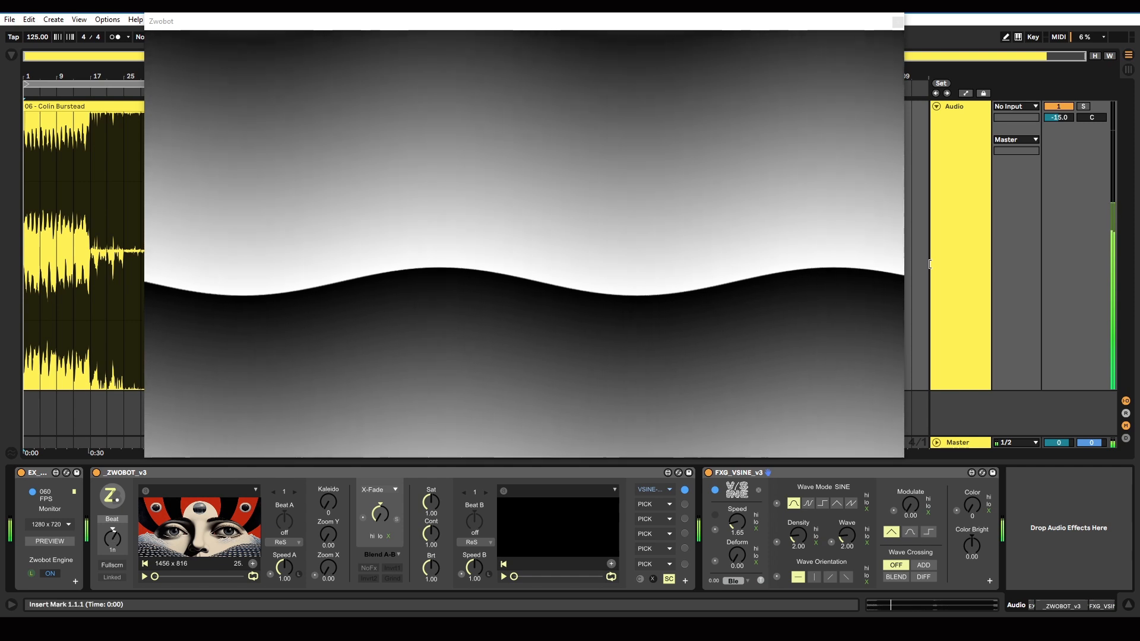
Step: Go through the FLIP, SQR, TRI and SAW wave modes twice, ending on SINE mode
{"action": "left_click", "coordinate": [809, 503]}
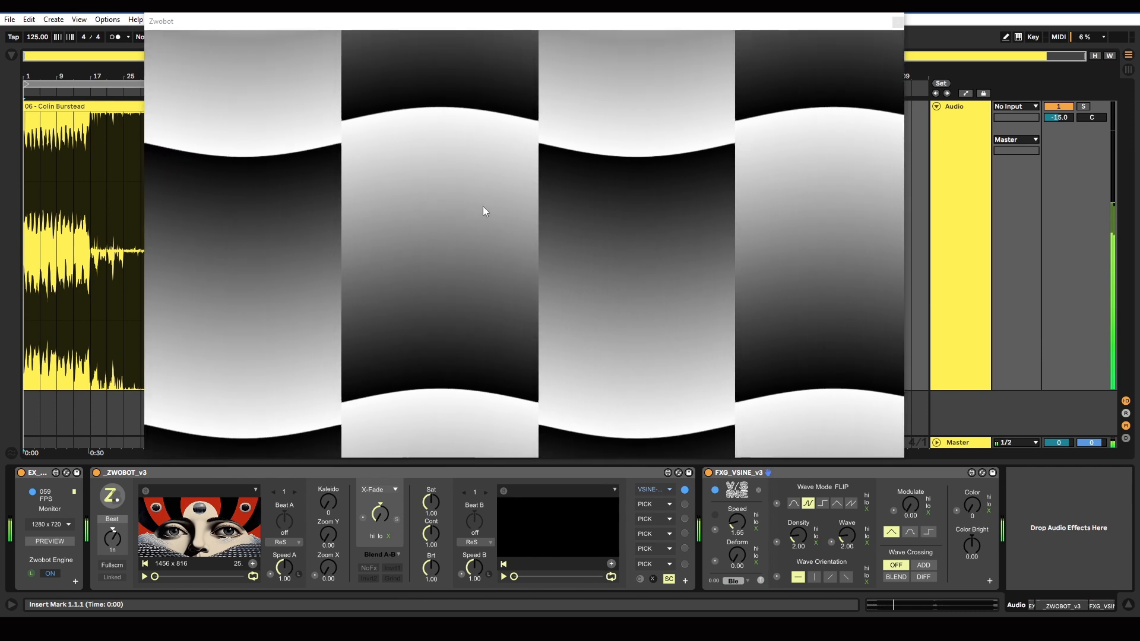
{"action": "left_click", "coordinate": [824, 504]}
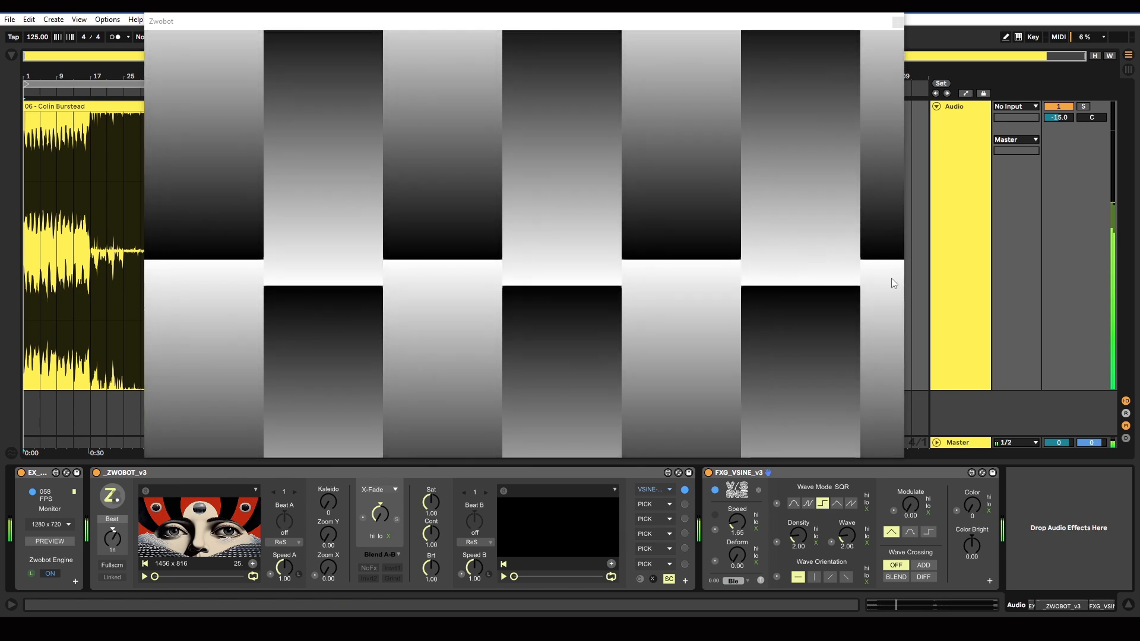
{"action": "left_click", "coordinate": [836, 503]}
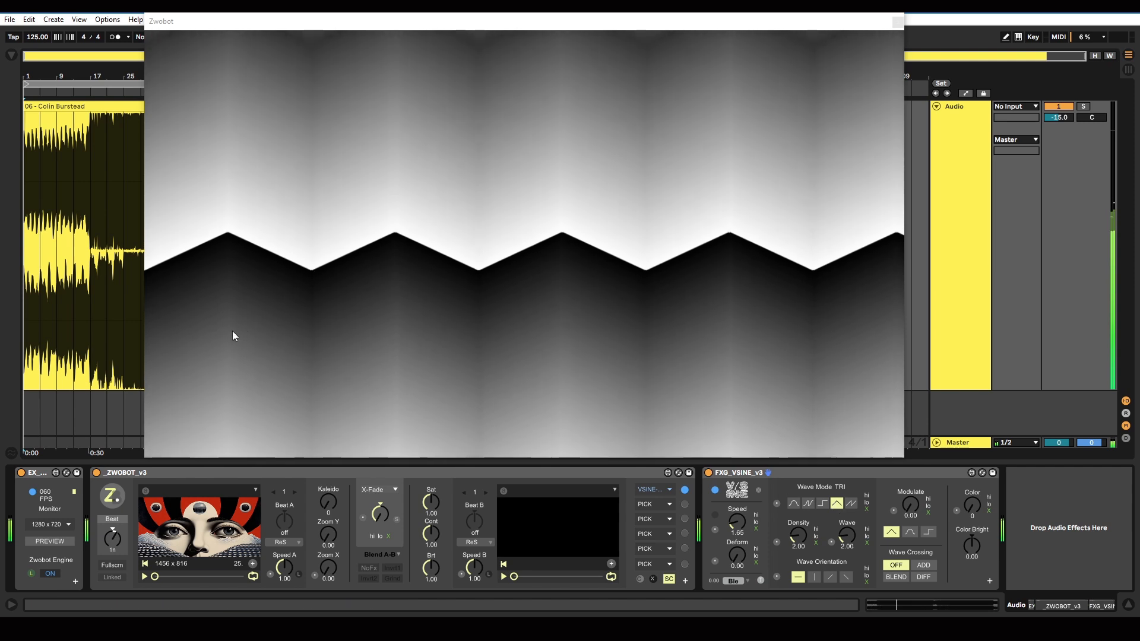
{"action": "left_click", "coordinate": [855, 504]}
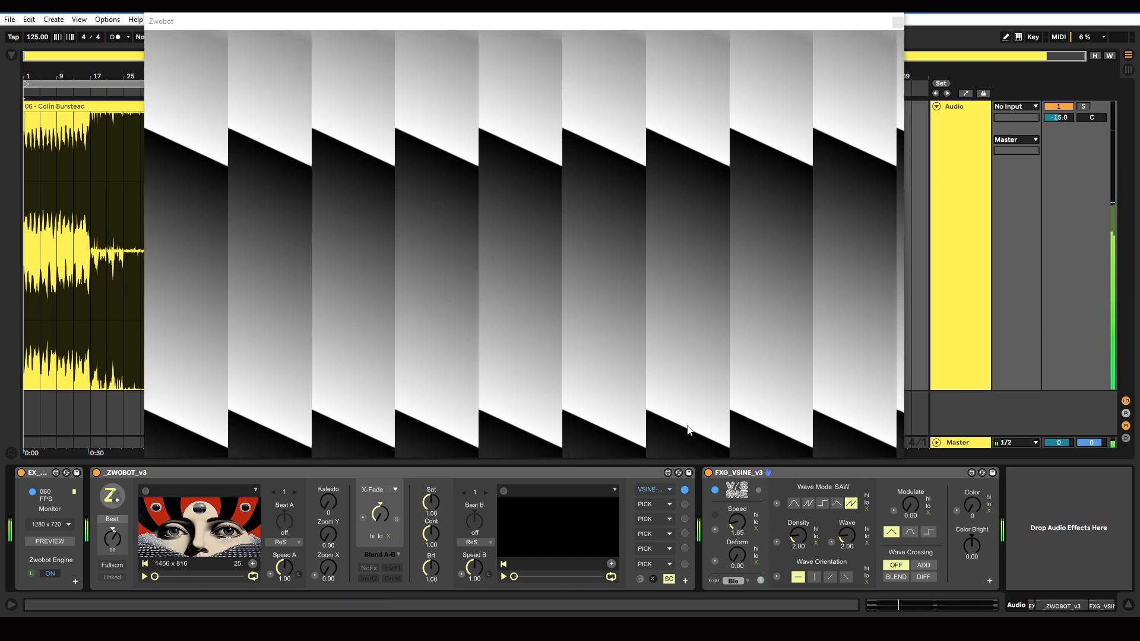
{"action": "left_click", "coordinate": [794, 505]}
{"action": "left_click", "coordinate": [809, 505]}
{"action": "left_click", "coordinate": [824, 505]}
{"action": "left_click", "coordinate": [839, 504]}
{"action": "left_click", "coordinate": [850, 504]}
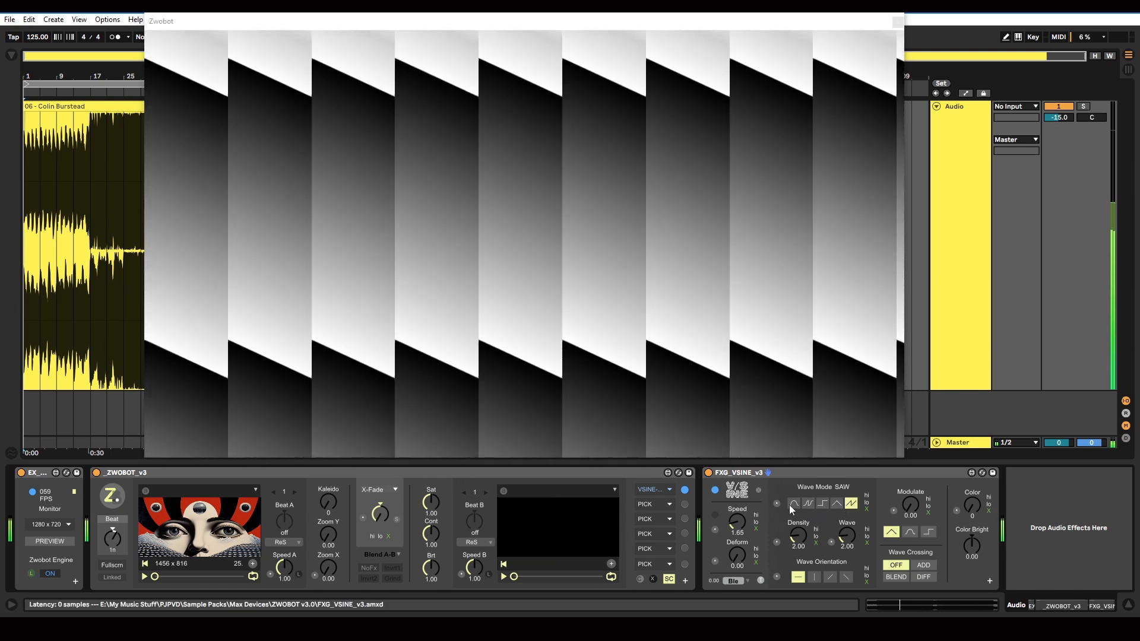
{"action": "left_click", "coordinate": [793, 504]}
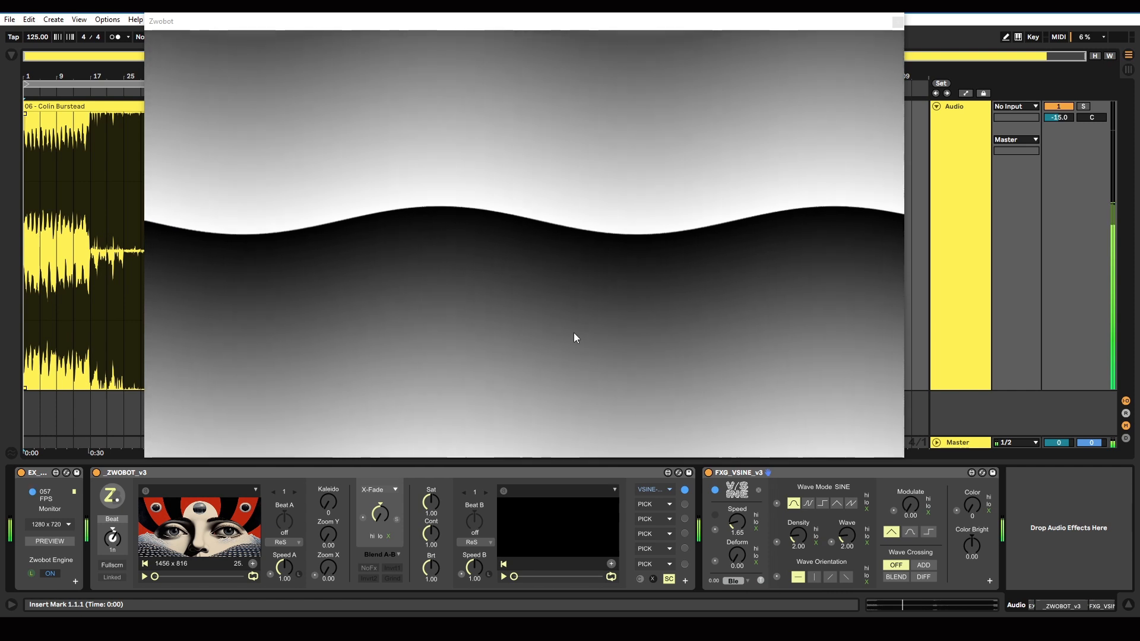
Step: Compare the vertical and horizontal wave orientations in FLIP mode, and return the wave mode to SINE
{"action": "left_click", "coordinate": [815, 578]}
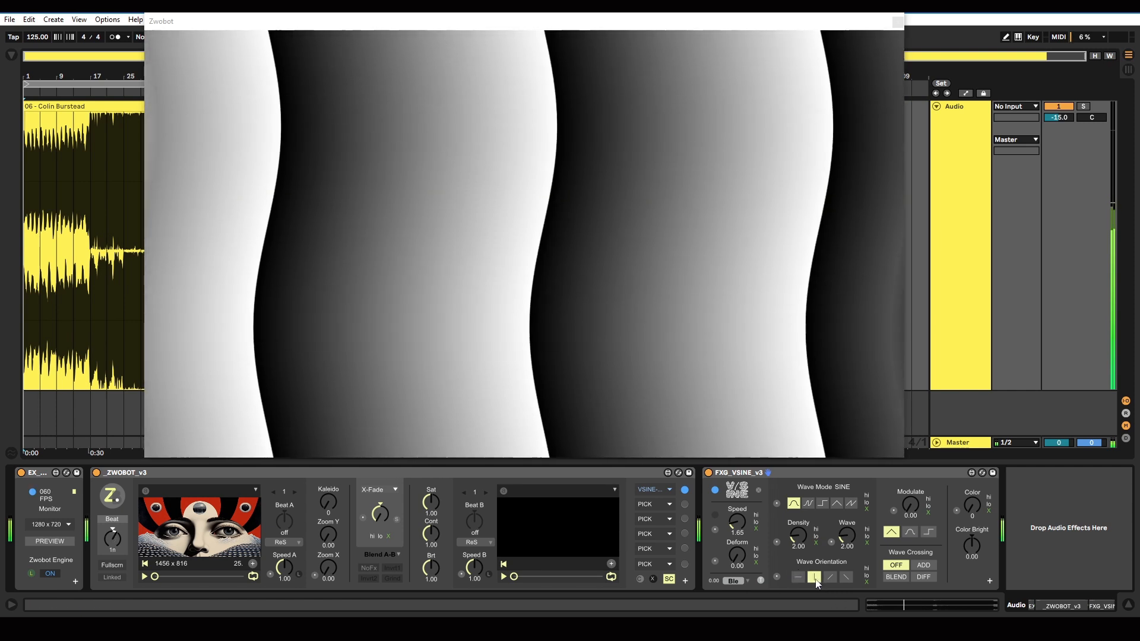
{"action": "left_click", "coordinate": [809, 504]}
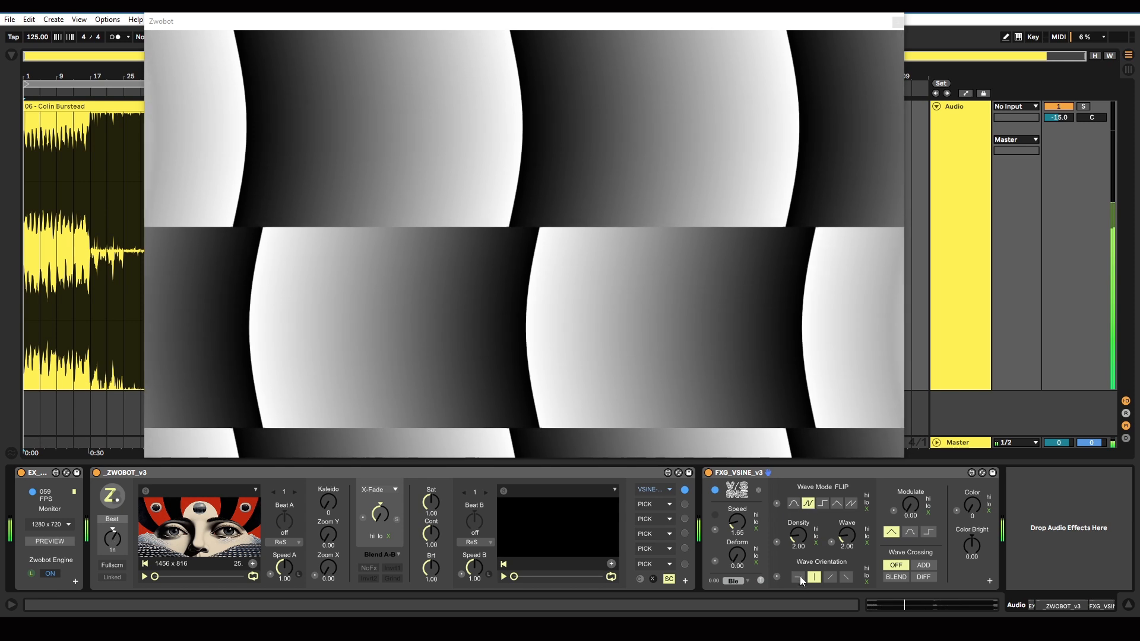
{"action": "left_click", "coordinate": [800, 579]}
{"action": "left_click", "coordinate": [814, 579]}
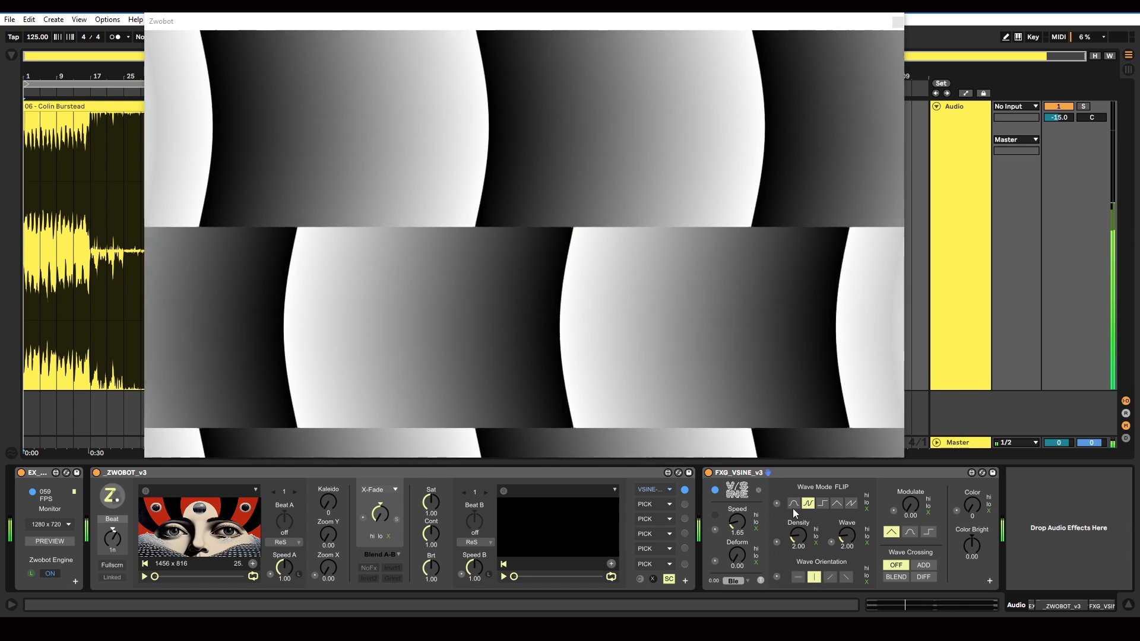
{"action": "left_click", "coordinate": [794, 504]}
Step: Preview both diagonal wave orientations and return the waves to the horizontal orientation
{"action": "left_click", "coordinate": [830, 578]}
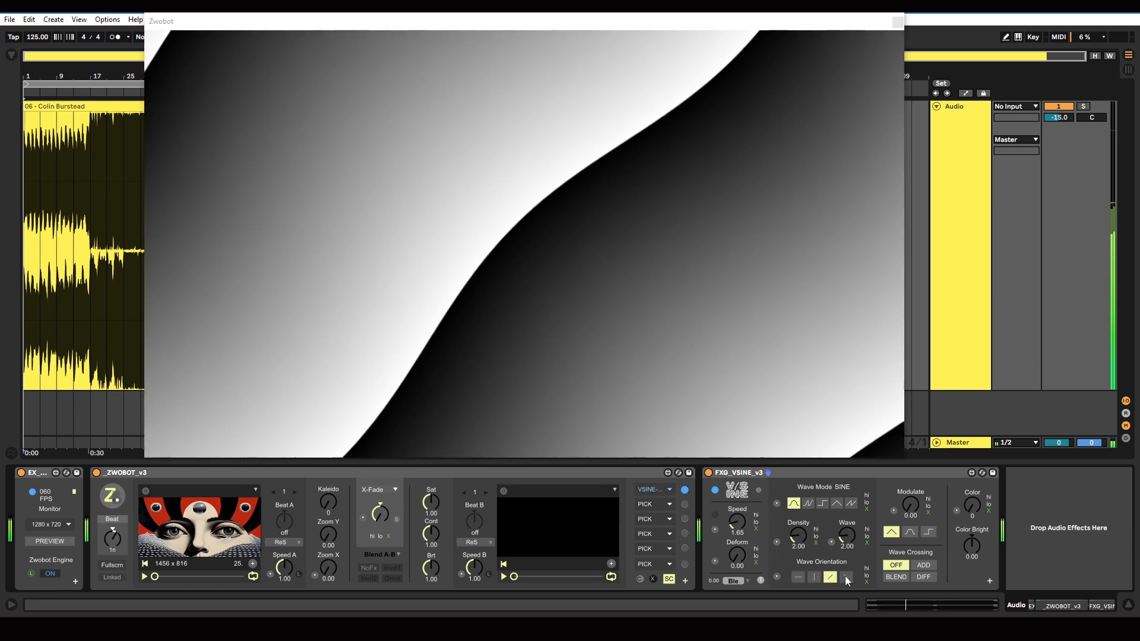
{"action": "left_click", "coordinate": [846, 577]}
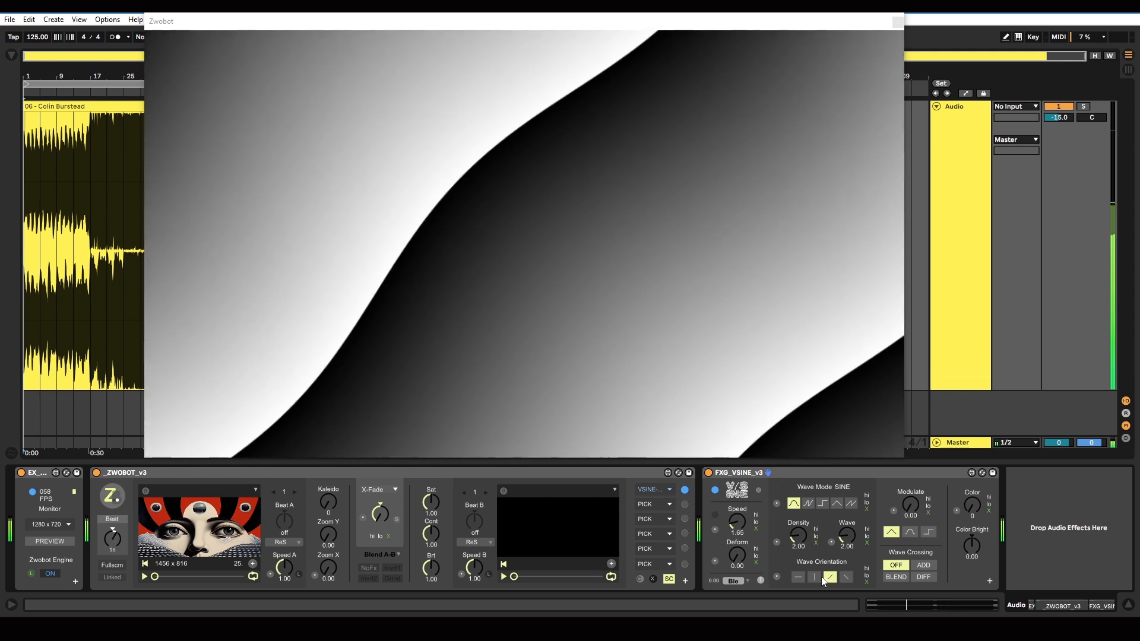
{"action": "left_click", "coordinate": [814, 577]}
{"action": "left_click", "coordinate": [799, 577]}
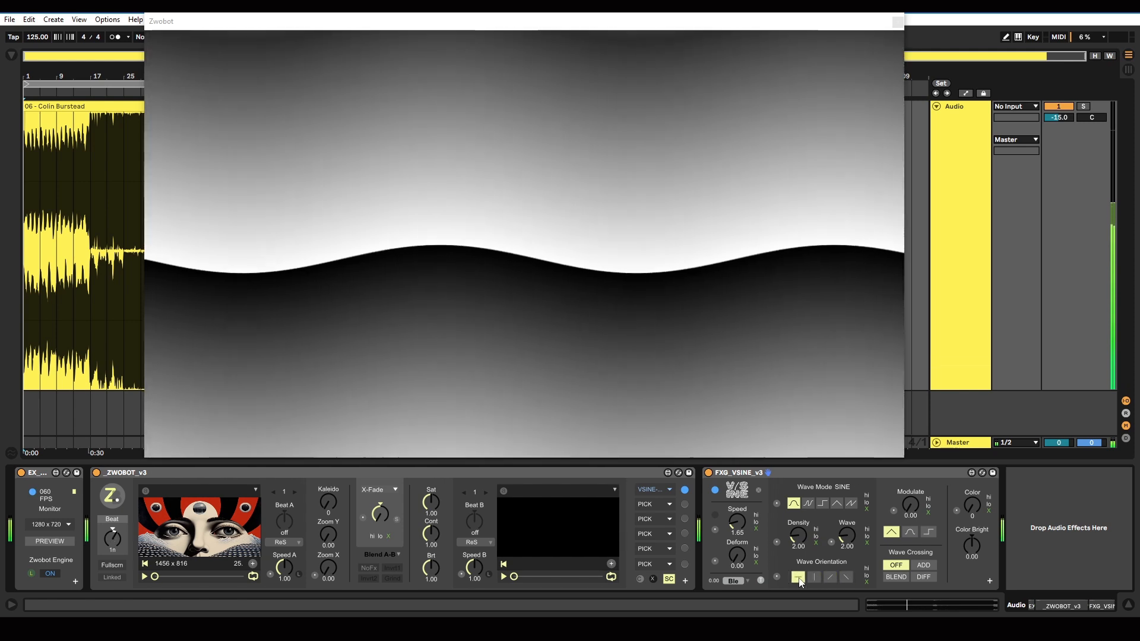
Step: Set the density to 3.55 and the wave amount to 6.06 while trying other wave modes and orientations
{"action": "left_click", "coordinate": [814, 577]}
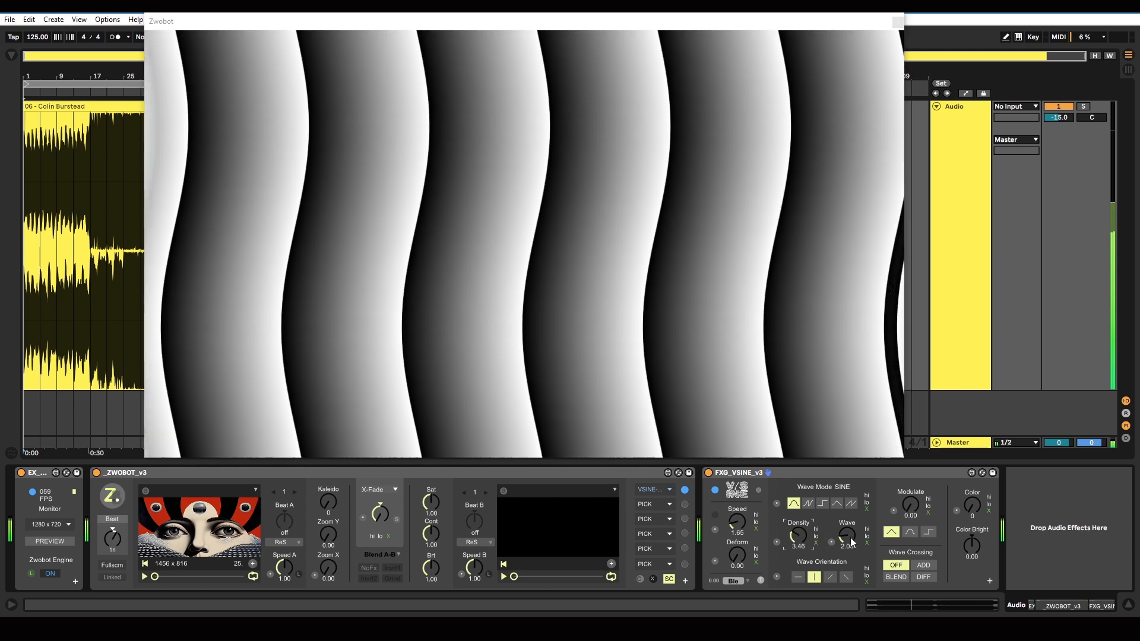
{"action": "left_click_drag", "start_coordinate": [850, 537], "coordinate": [850, 505]}
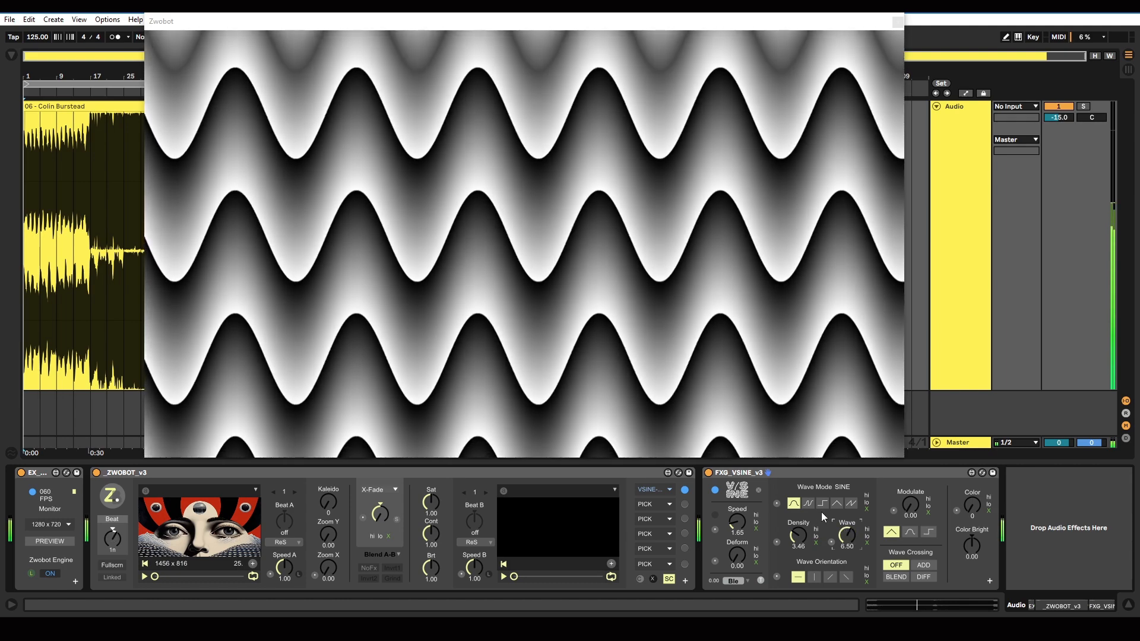
{"action": "left_click", "coordinate": [822, 504]}
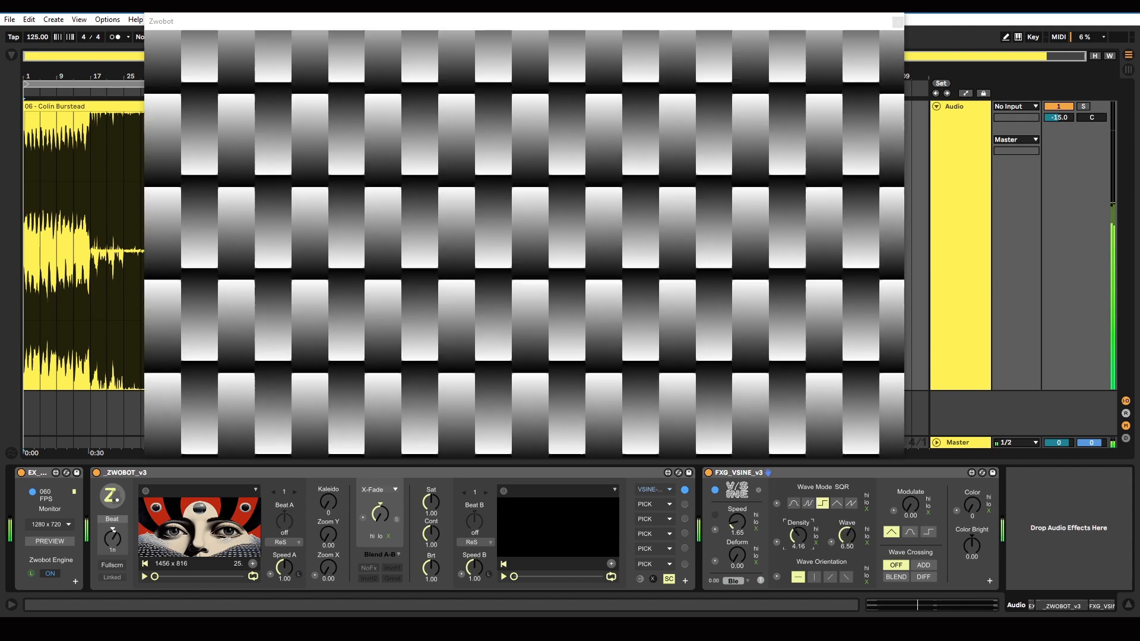
{"action": "left_click_drag", "start_coordinate": [799, 536], "coordinate": [800, 538]}
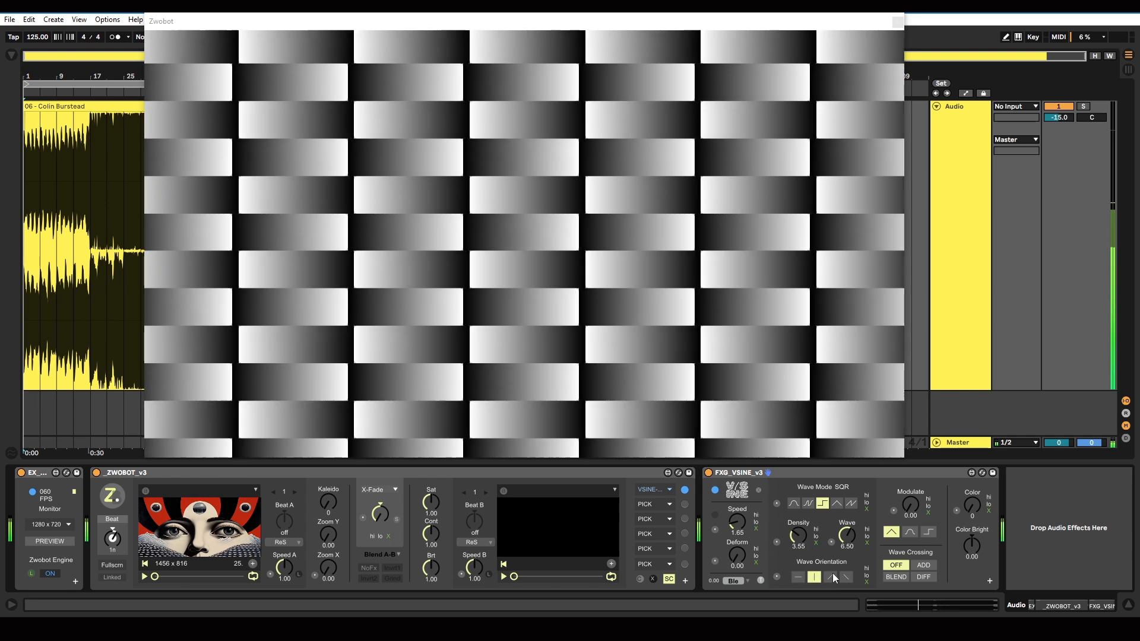
{"action": "left_click", "coordinate": [831, 576]}
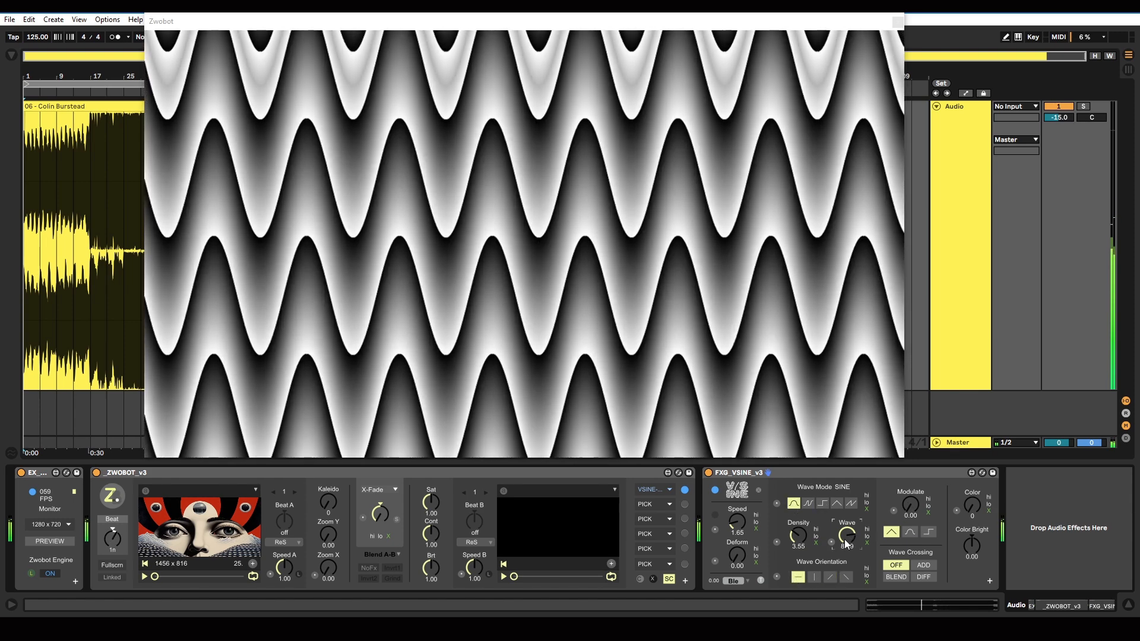
{"action": "left_click_drag", "start_coordinate": [845, 540], "coordinate": [845, 564]}
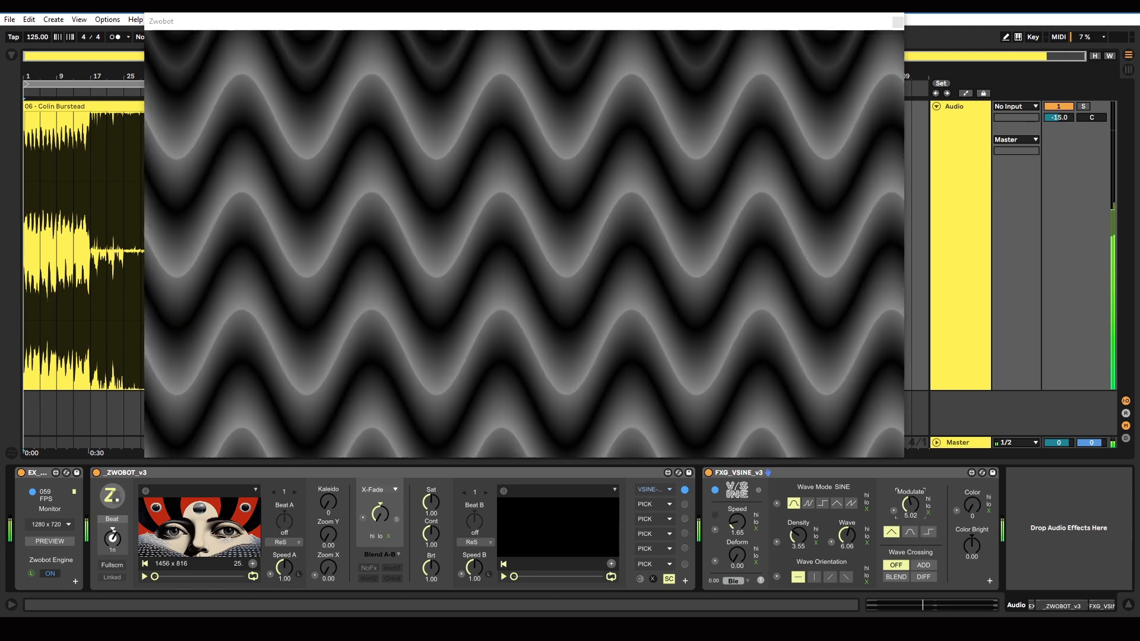
Step: Set Modulate to 3.20 and compare the triangle, smooth and square modulation shapes, ending on square
{"action": "left_click_drag", "start_coordinate": [911, 506], "coordinate": [910, 561]}
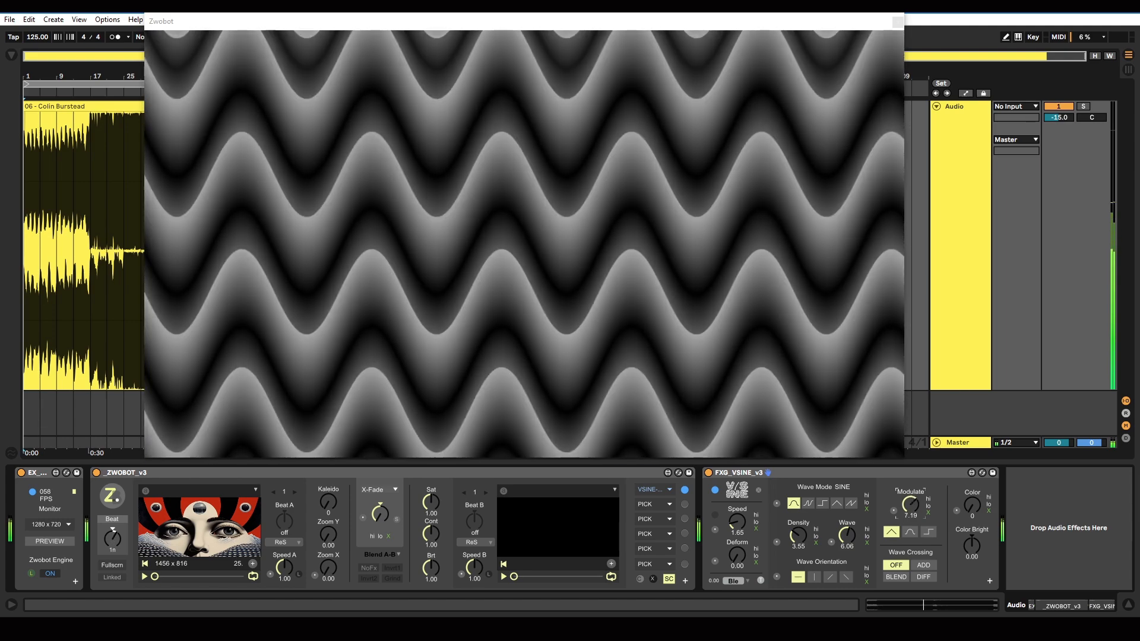
{"action": "mouse_move", "coordinate": [911, 506]}
{"action": "left_mouse_down"}
{"action": "mouse_move", "coordinate": [911, 516]}
{"action": "mouse_move", "coordinate": [910, 499]}
{"action": "left_mouse_up"}
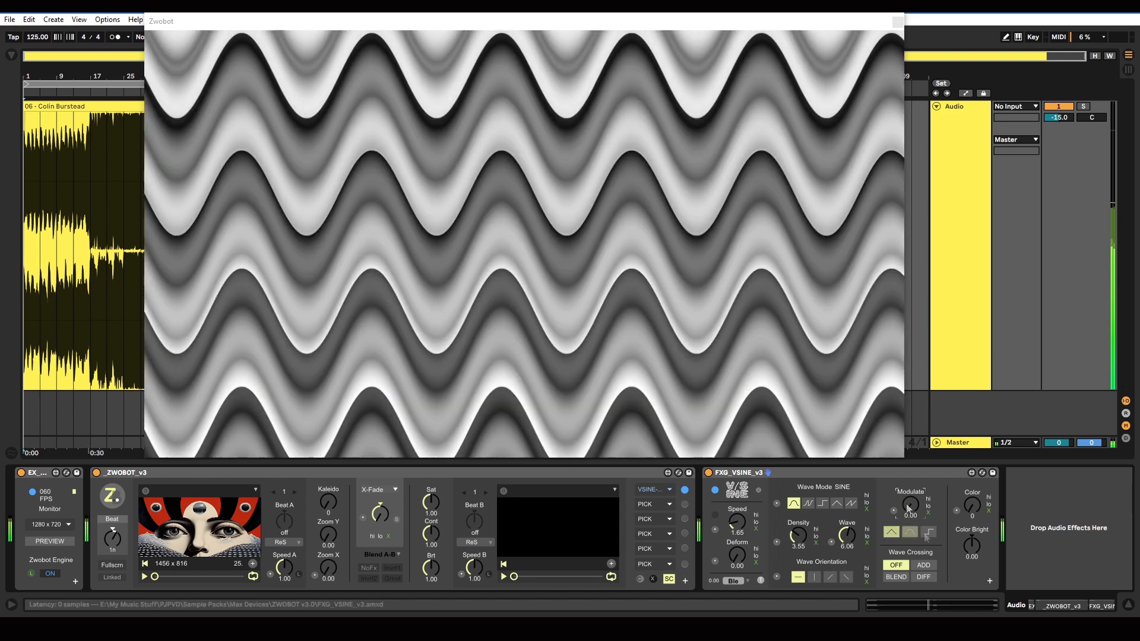
{"action": "left_click", "coordinate": [929, 532]}
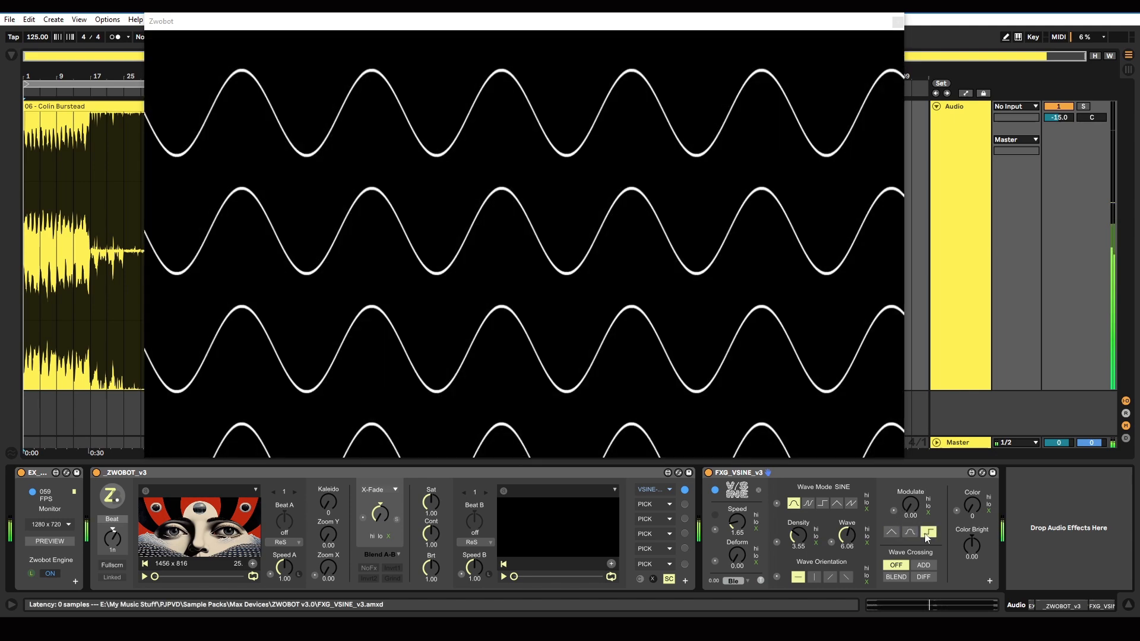
{"action": "left_click", "coordinate": [908, 533]}
{"action": "left_click", "coordinate": [892, 533]}
{"action": "left_click", "coordinate": [911, 533]}
{"action": "left_click", "coordinate": [928, 533]}
Step: Raise Modulate to 5.20 with the square shape, and switch to the smooth shape with Modulate at 0.00
{"action": "left_click_drag", "start_coordinate": [913, 509], "coordinate": [913, 470]}
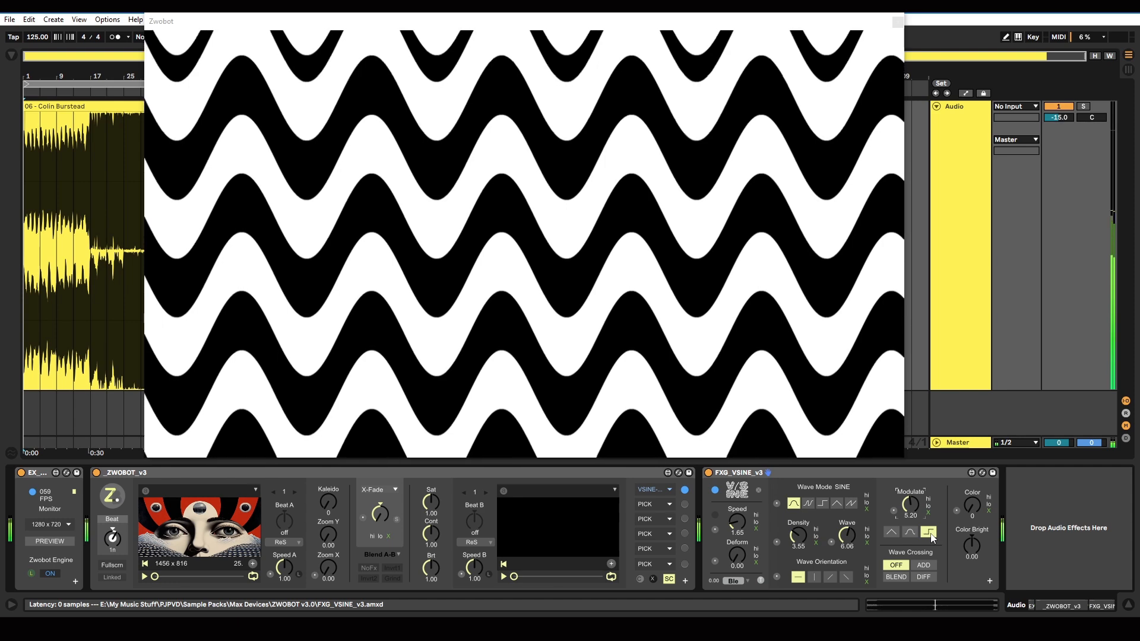
{"action": "left_click_drag", "start_coordinate": [910, 504], "coordinate": [911, 534]}
{"action": "left_click", "coordinate": [909, 531]}
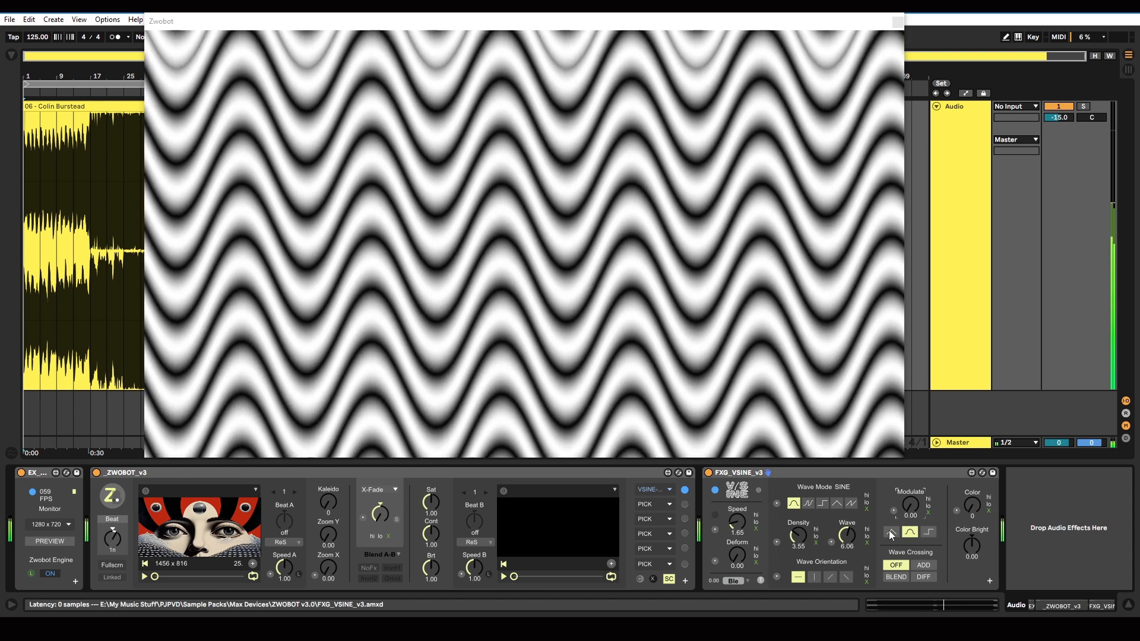
Step: Compare the triangle and square modulation shapes with Modulate at 3.81, and reset Modulate to 0.00 on the triangle shape
{"action": "left_click", "coordinate": [891, 532]}
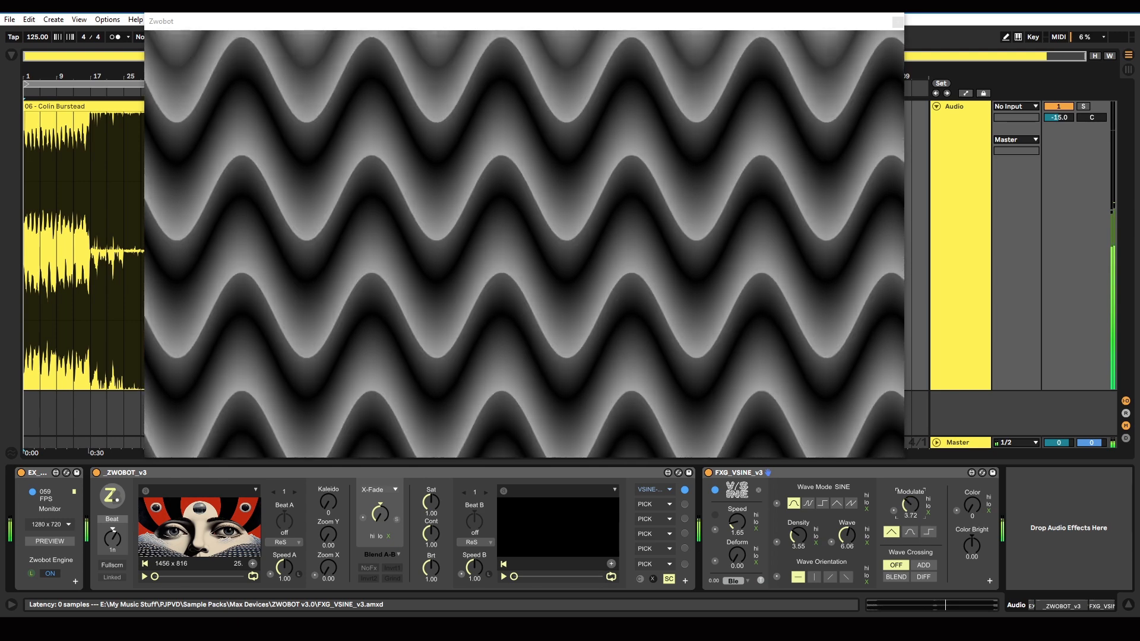
{"action": "left_click", "coordinate": [929, 532]}
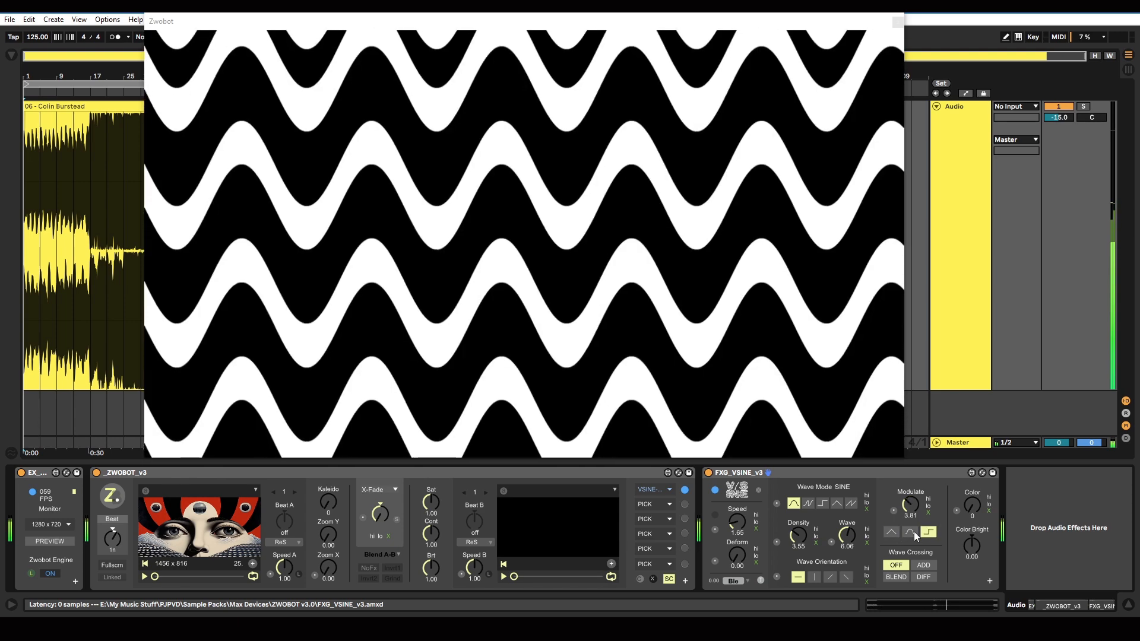
{"action": "left_click", "coordinate": [893, 533]}
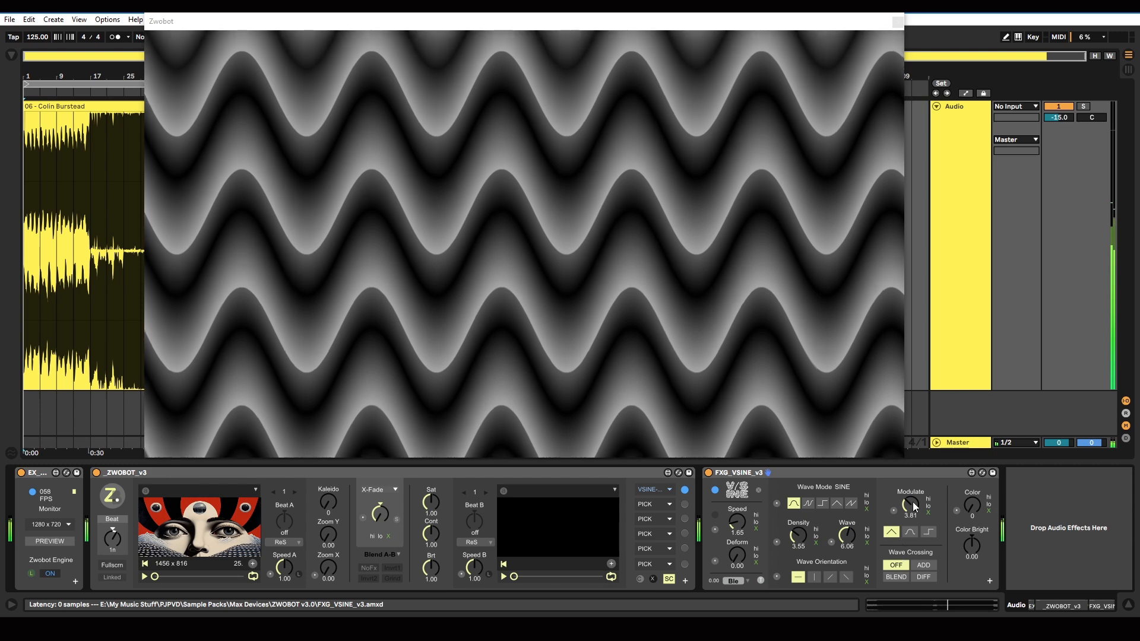
{"action": "left_click_drag", "start_coordinate": [911, 506], "coordinate": [911, 550]}
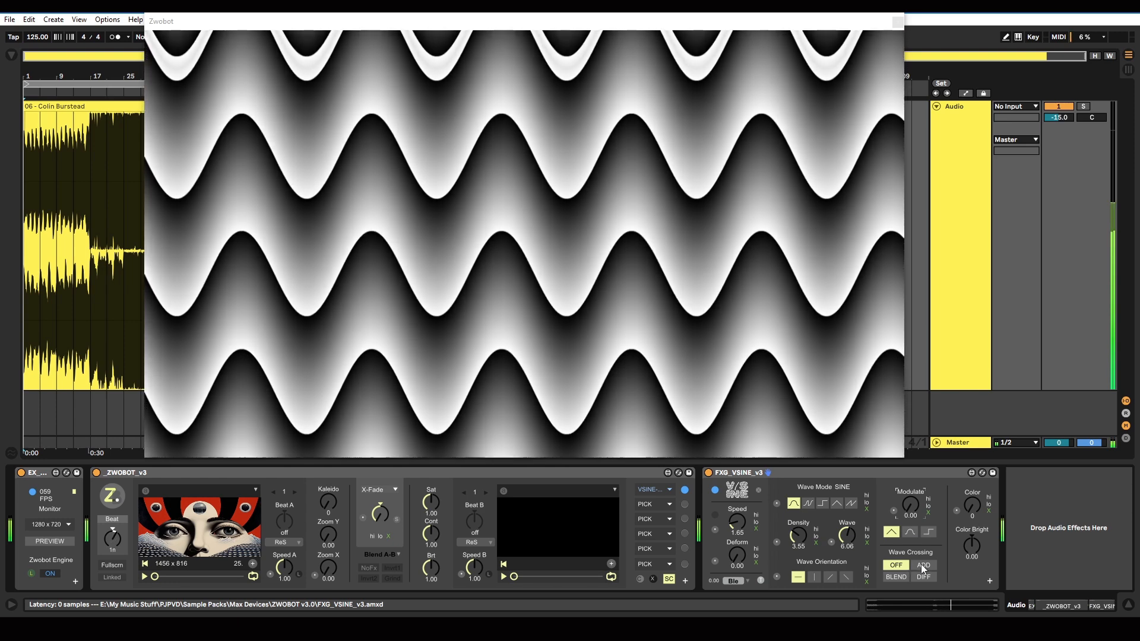
Step: Preview the ADD, BLEND and DIFF wave crossing modes on the vertical waves
{"action": "left_click", "coordinate": [923, 566]}
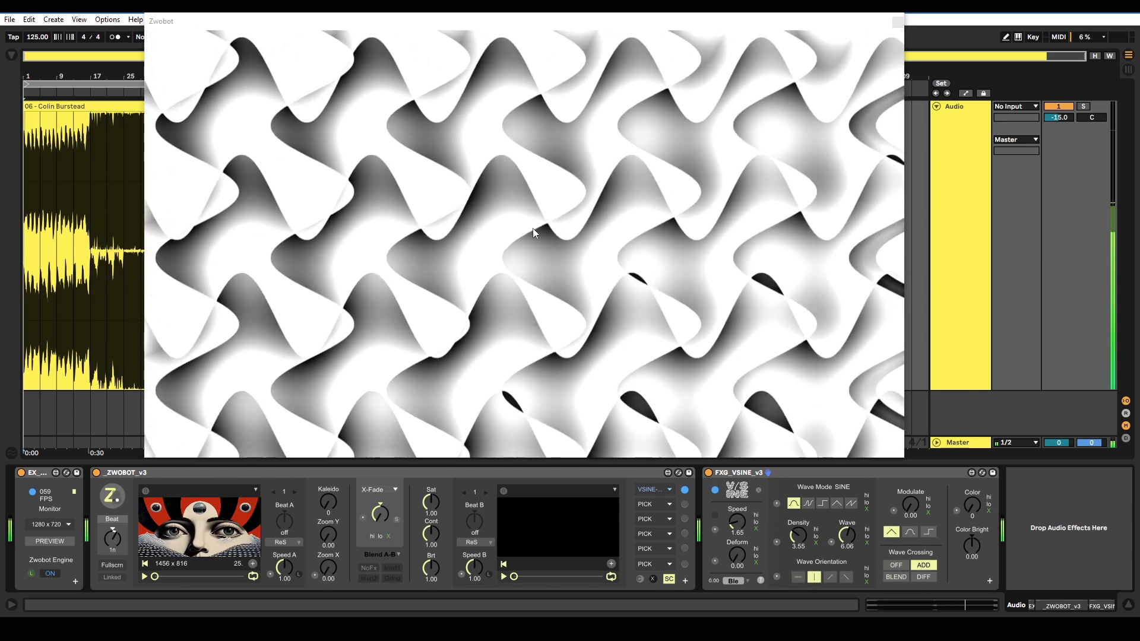
{"action": "left_click", "coordinate": [894, 577]}
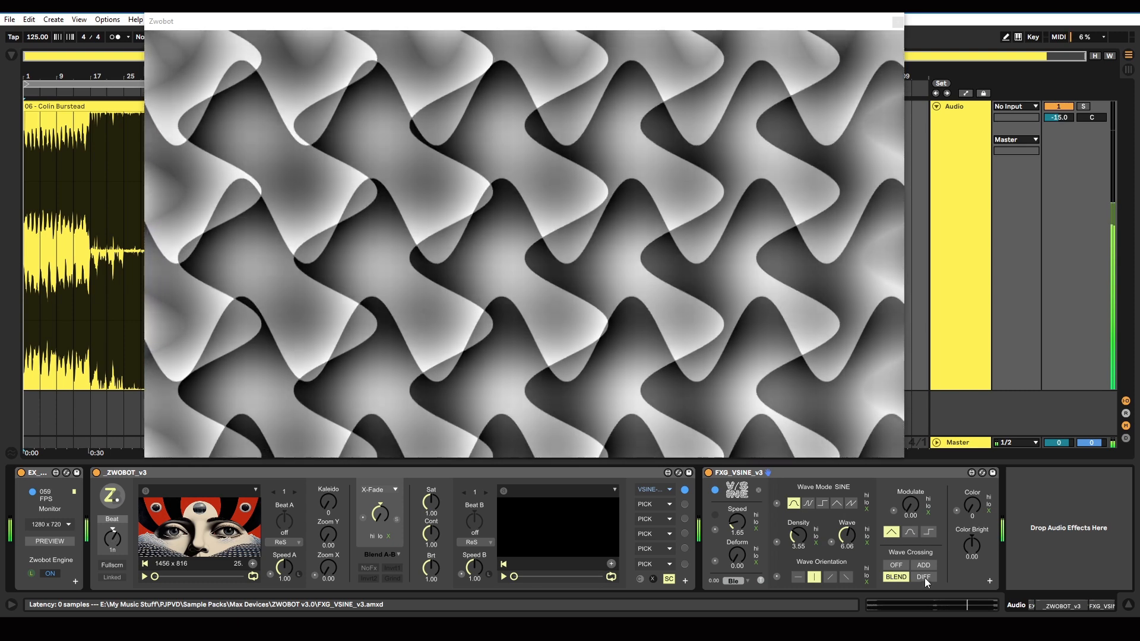
{"action": "left_click", "coordinate": [925, 579]}
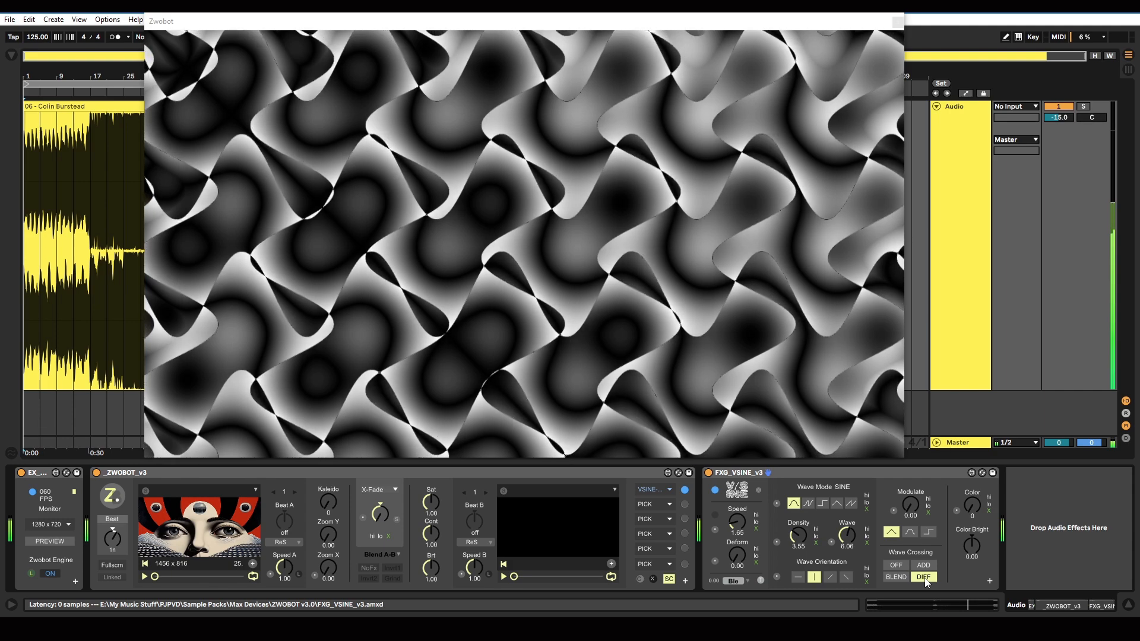
Step: Orient the waves diagonally with crossing off, set Color to 132, and reset Color Bright to 0.00 after trying 0.74
{"action": "left_click", "coordinate": [832, 577]}
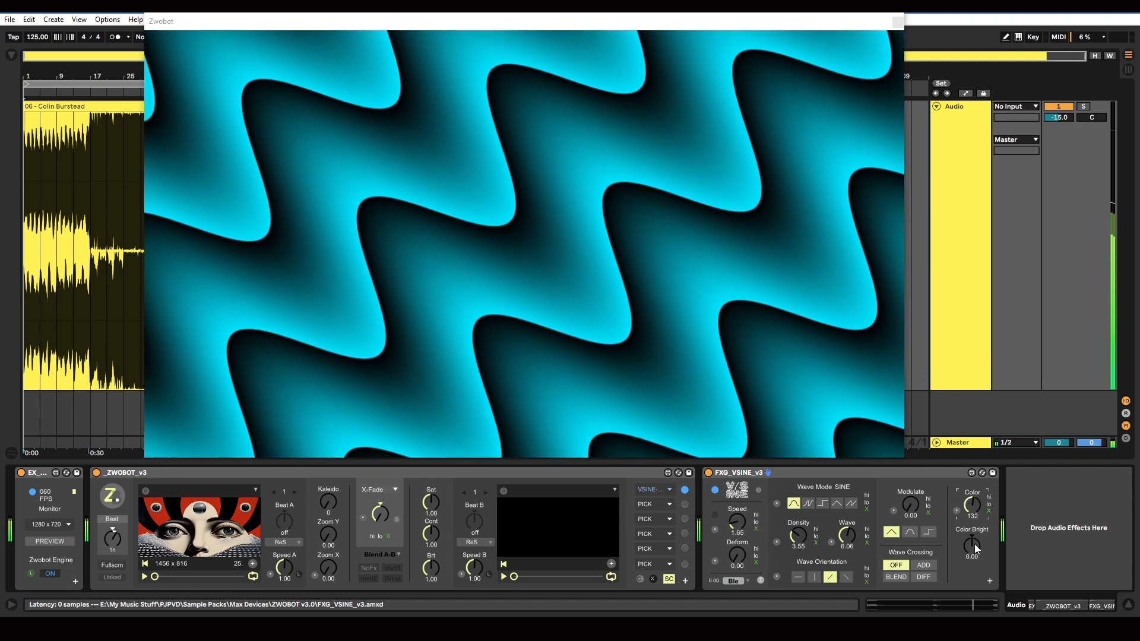
{"action": "left_click_drag", "start_coordinate": [975, 544], "coordinate": [974, 559]}
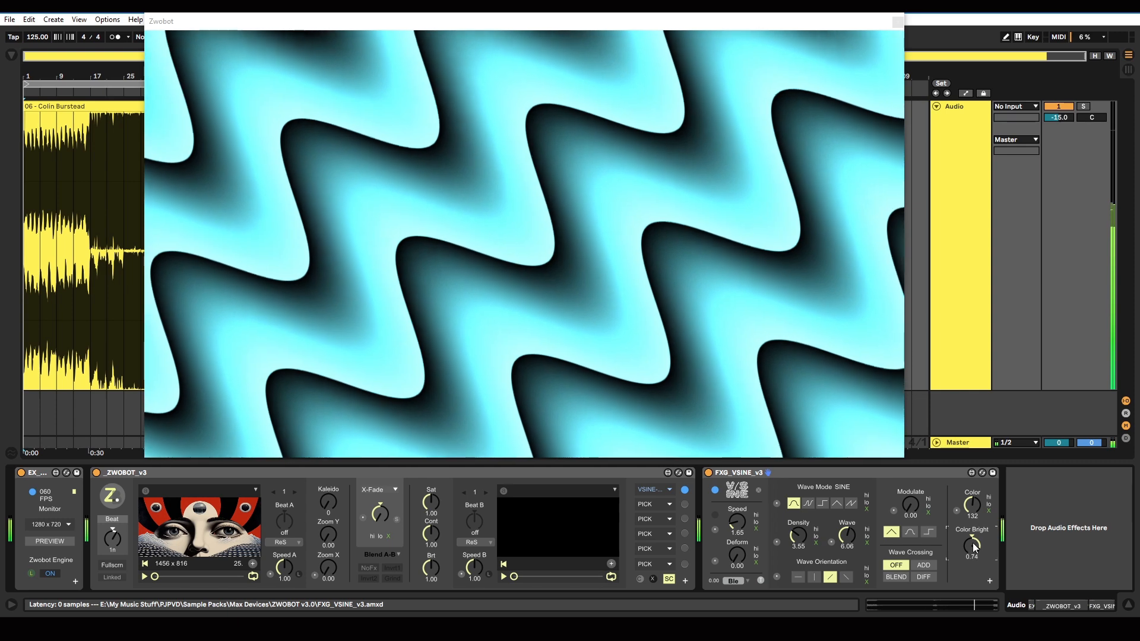
{"action": "double_click", "coordinate": [973, 543]}
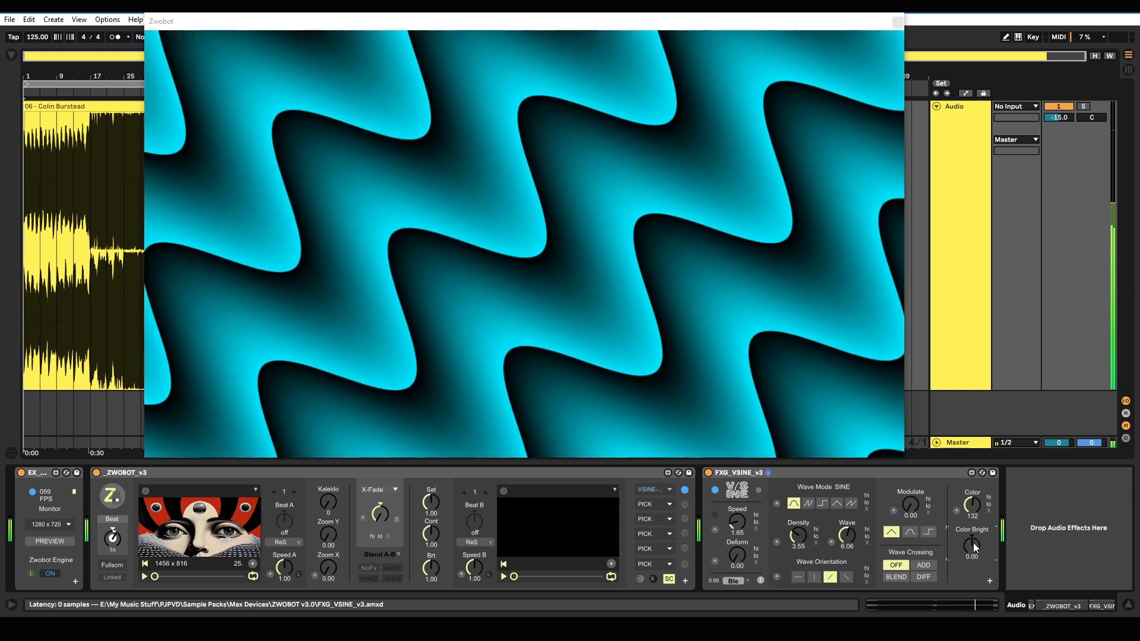
Step: Store the current wave settings in preset slot 1 and recall the saved presets for comparison, ending on preset 3
{"action": "left_click", "coordinate": [990, 582]}
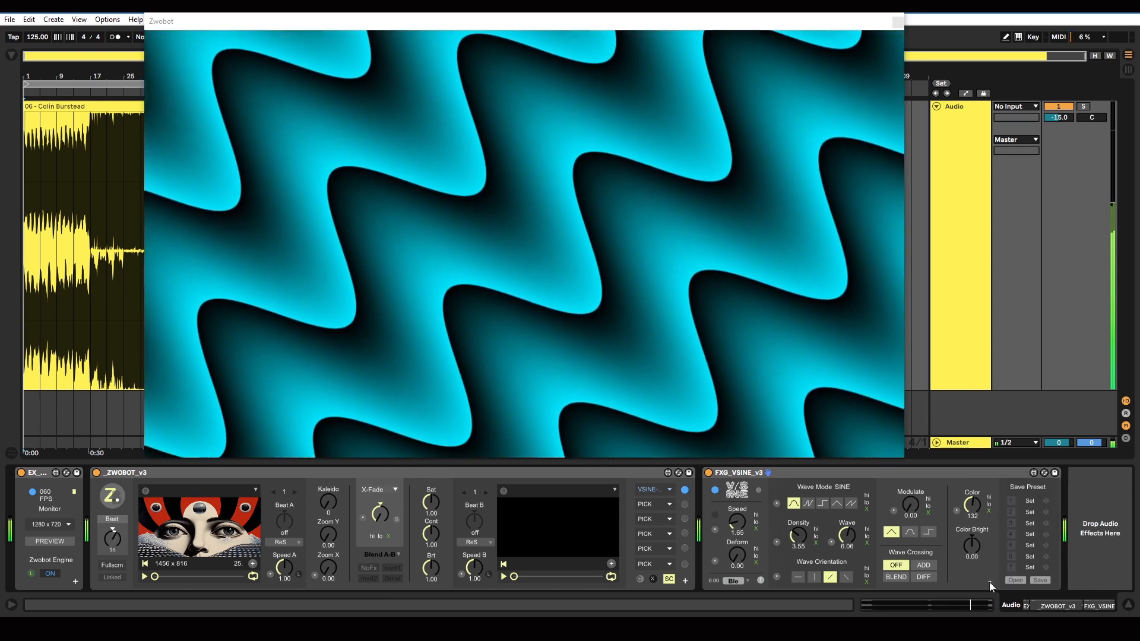
{"action": "left_click", "coordinate": [1031, 502]}
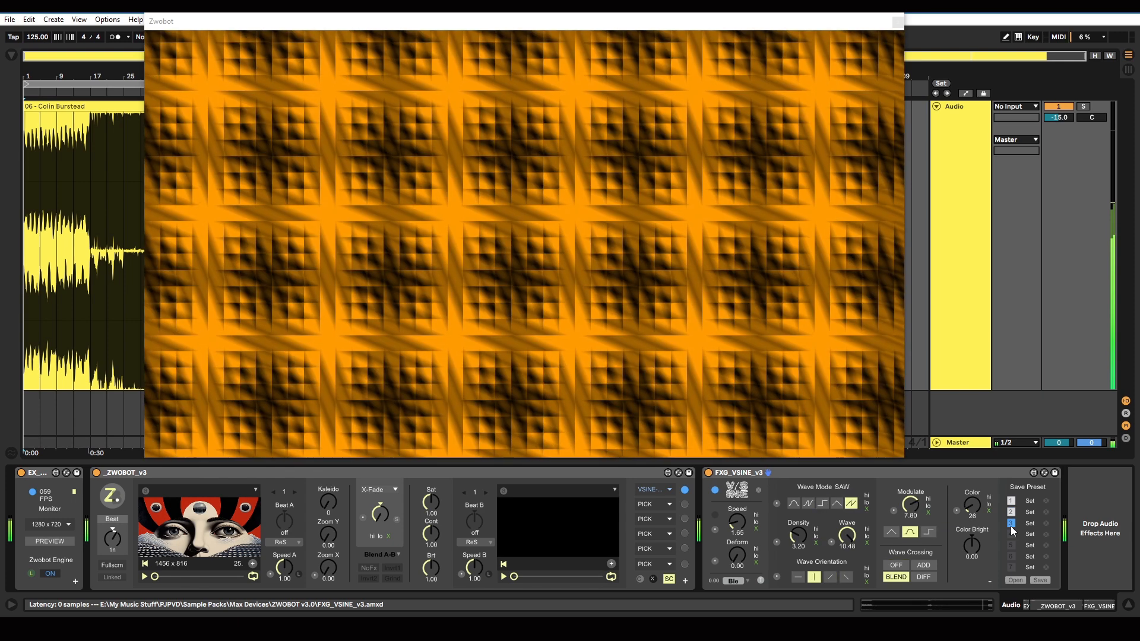
{"action": "left_click", "coordinate": [1011, 513]}
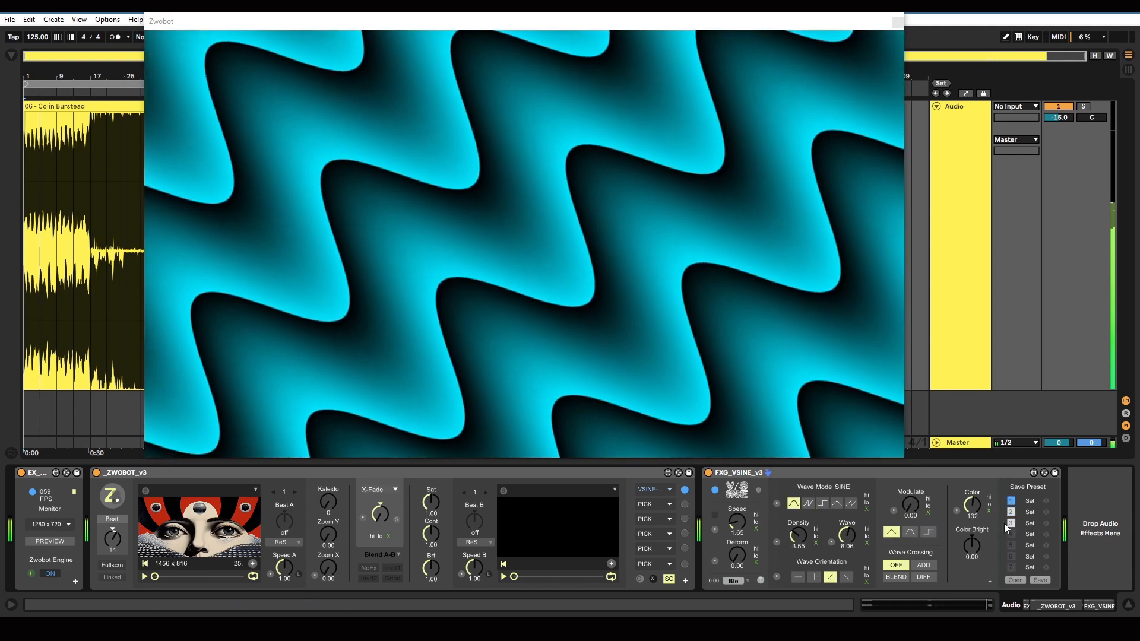
{"action": "left_click", "coordinate": [1009, 523]}
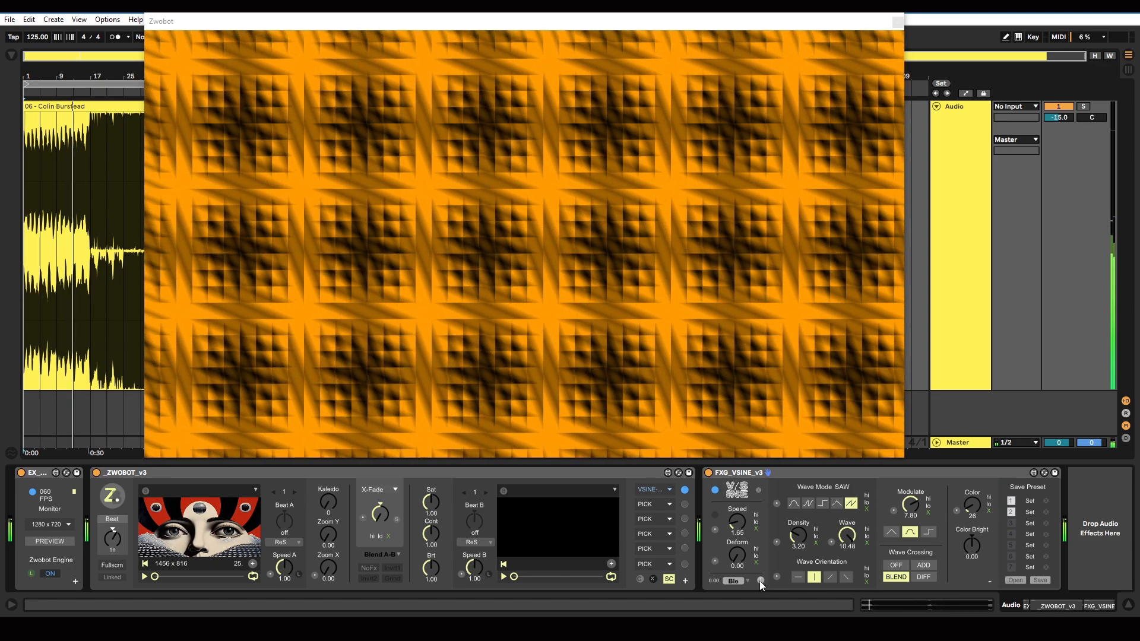
Step: Preview the waves as a distortion of the source image, using preset 1 with the wave mode changed to SQR
{"action": "left_click", "coordinate": [760, 581]}
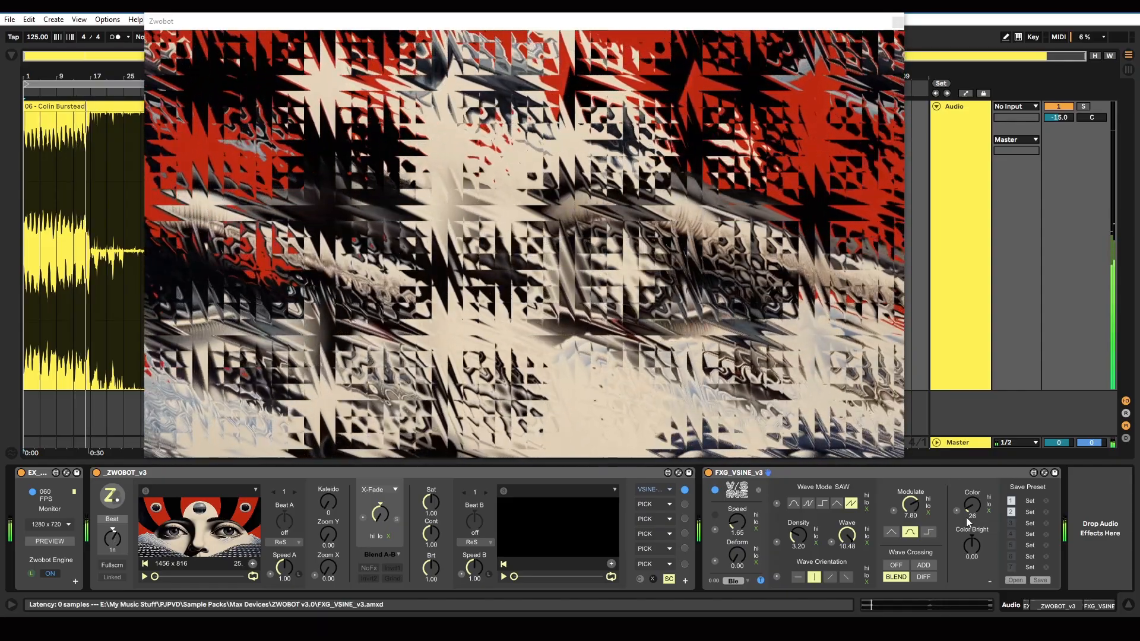
{"action": "left_click", "coordinate": [1012, 501]}
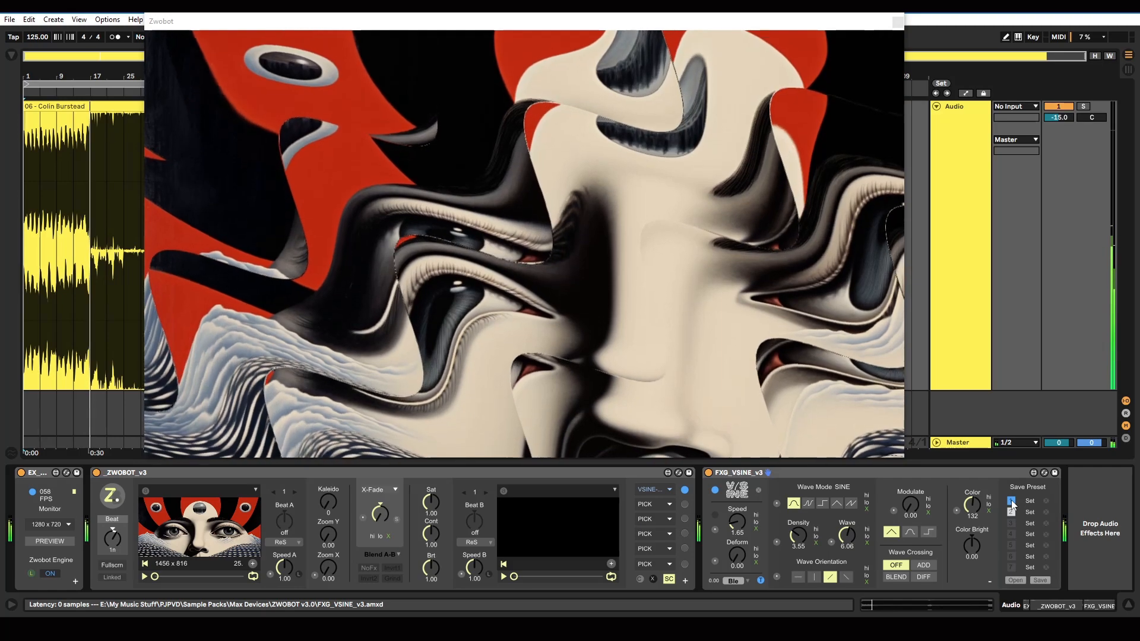
{"action": "left_click", "coordinate": [823, 504]}
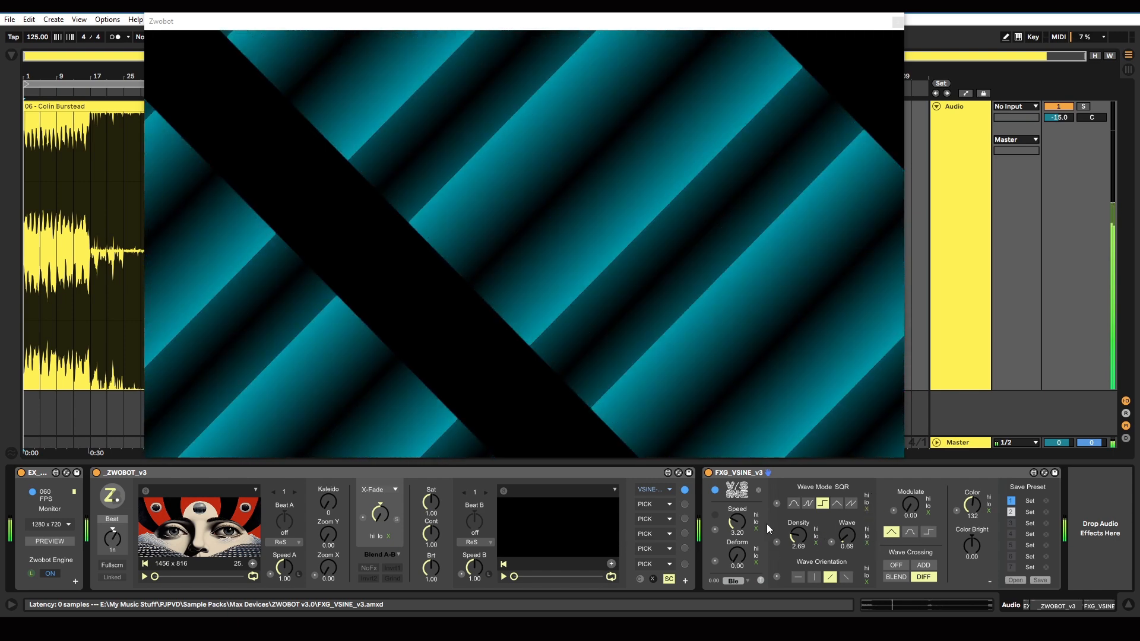
Step: Make Density and Wave react to the low audio band with automatic wave mode switching, and preview the source image distortion on and off
{"action": "left_click", "coordinate": [817, 537]}
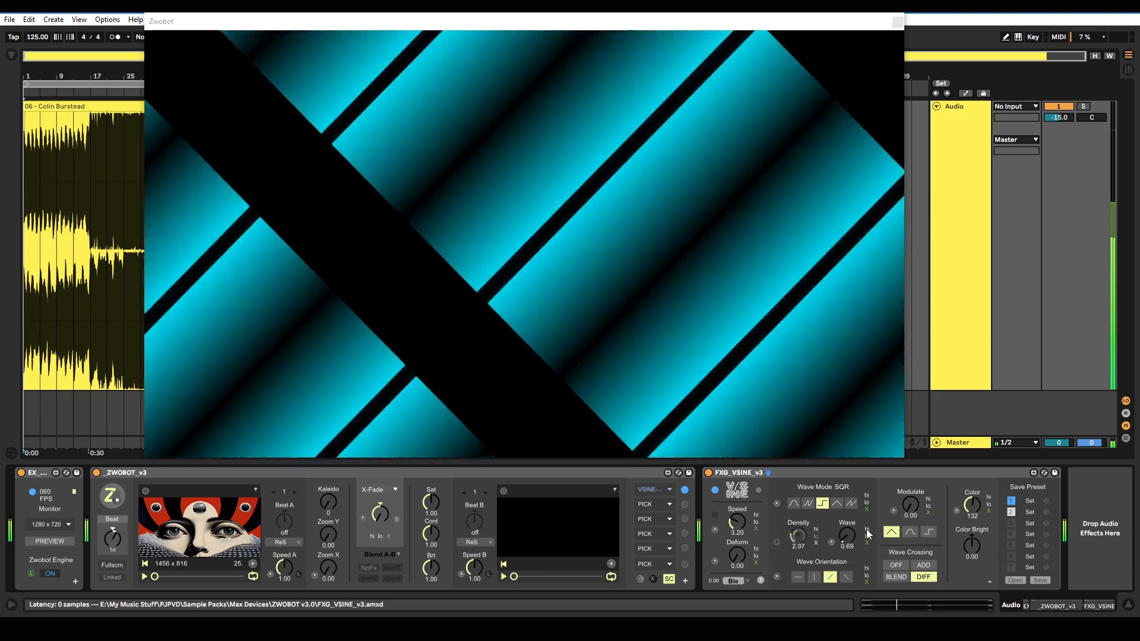
{"action": "left_click", "coordinate": [867, 534]}
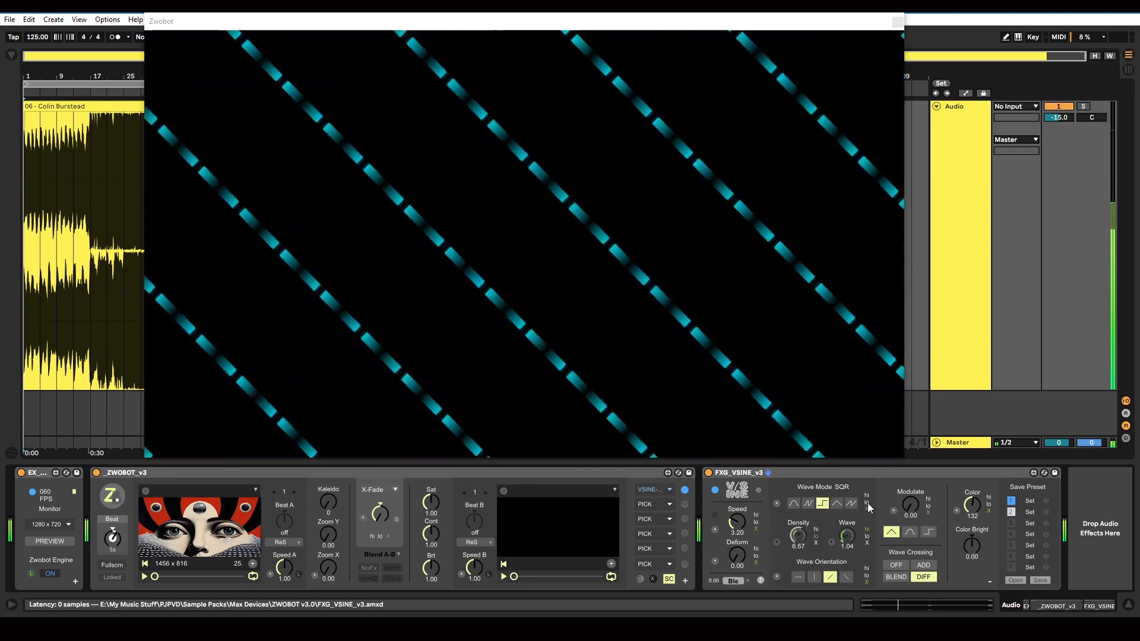
{"action": "left_click", "coordinate": [808, 503]}
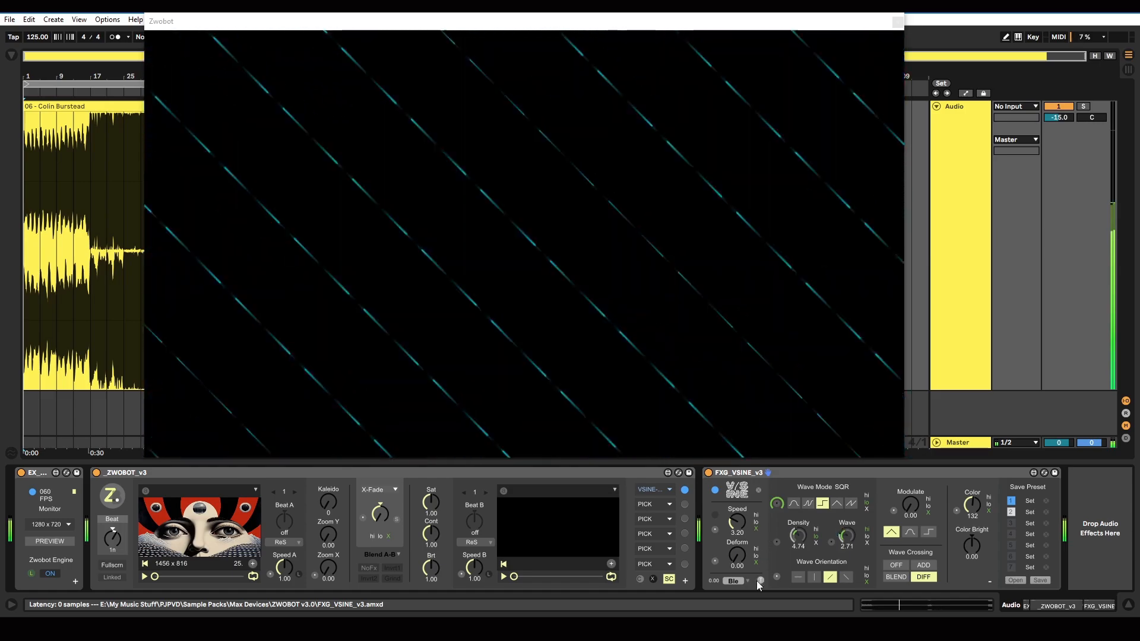
{"action": "left_click", "coordinate": [760, 582]}
{"action": "left_click", "coordinate": [760, 582]}
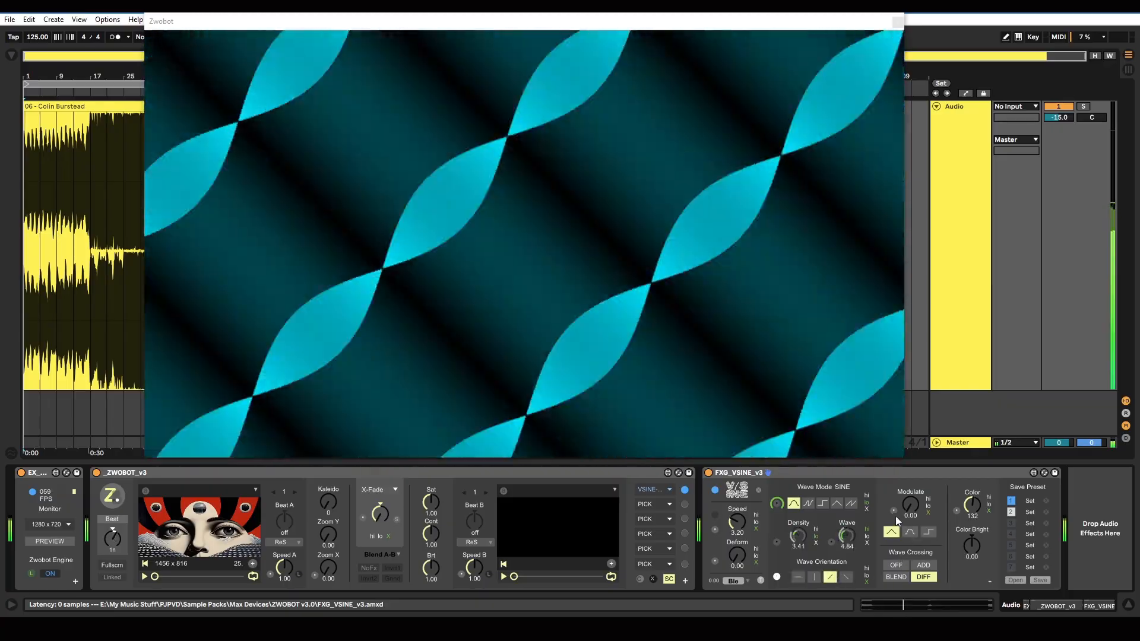
Step: Automate the Modulate and Color values, and briefly preview the resulting distortion on the source image
{"action": "left_click", "coordinate": [893, 512]}
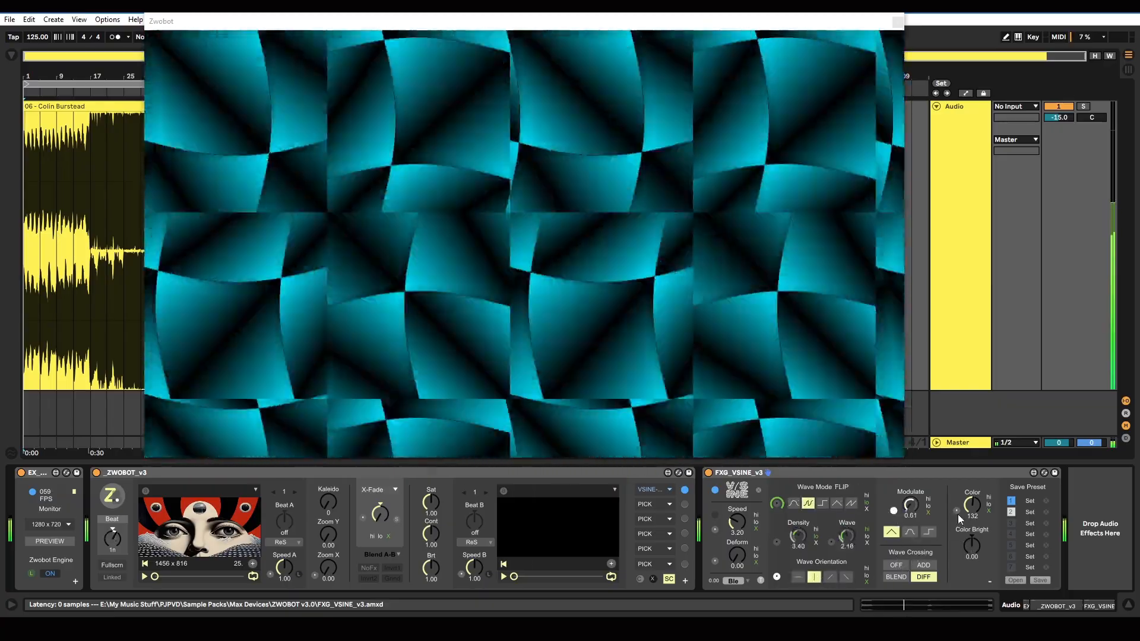
{"action": "left_click", "coordinate": [956, 511]}
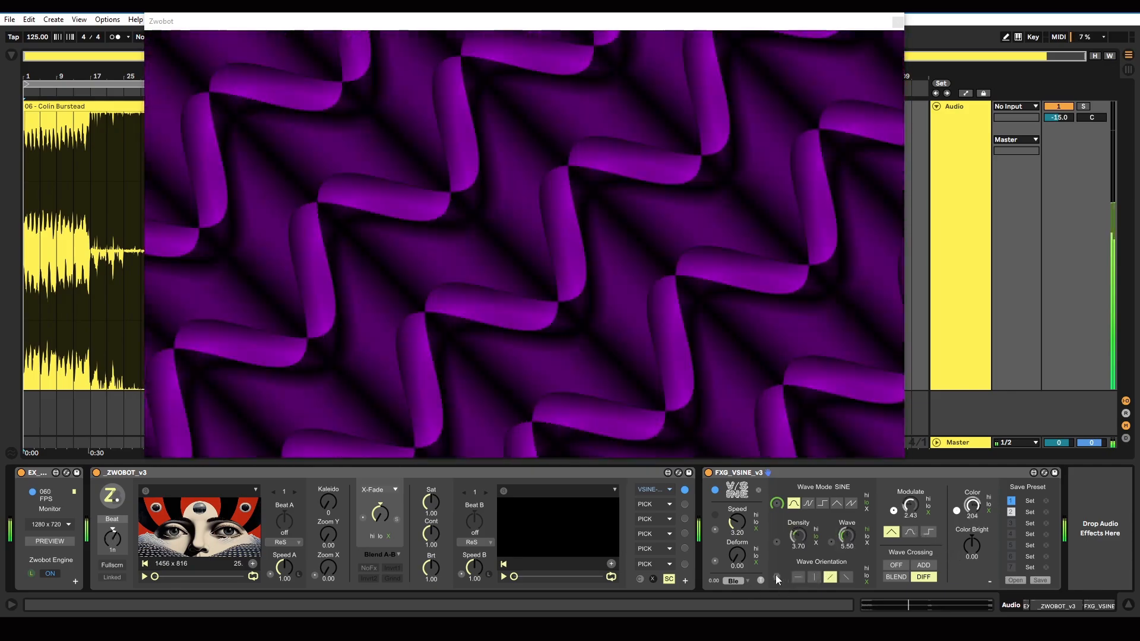
{"action": "left_click", "coordinate": [762, 581]}
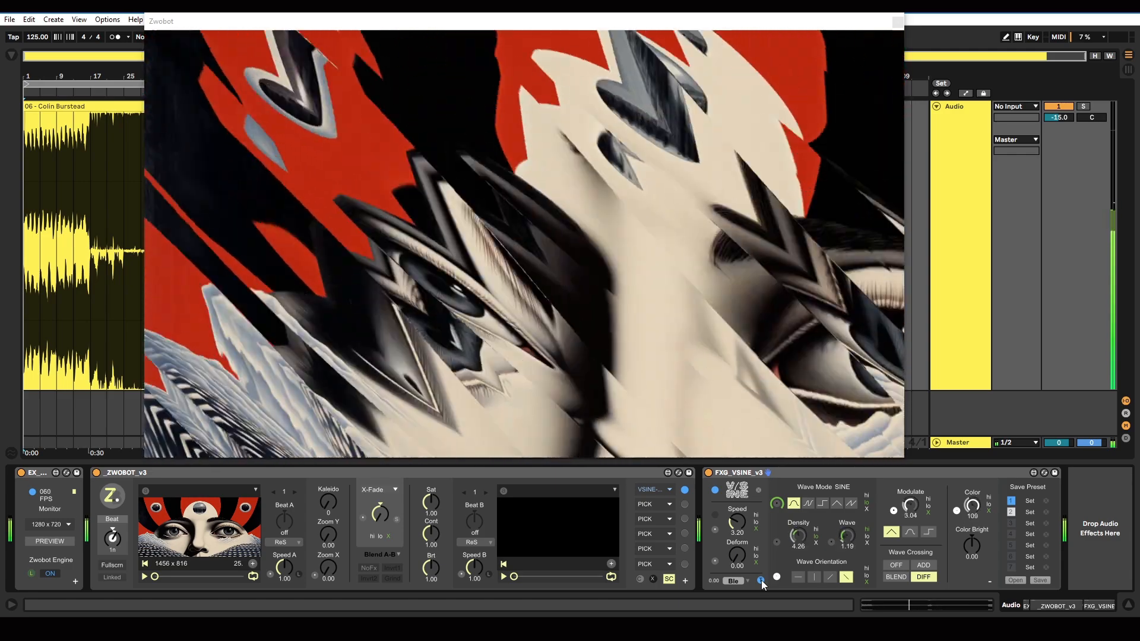
{"action": "left_click", "coordinate": [761, 581]}
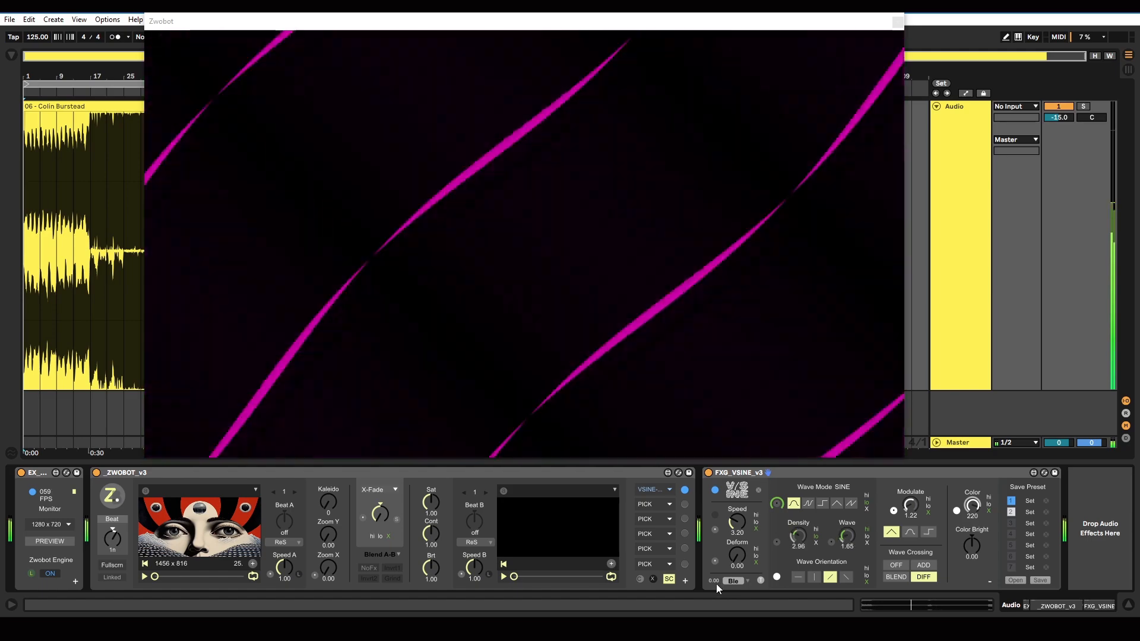
Step: Try the blend amount, set the blend mode to Multiply, and step through Overlay, Difference, the FX masks and Bright Mask
{"action": "mouse_move", "coordinate": [712, 581]}
{"action": "left_mouse_down"}
{"action": "mouse_move", "coordinate": [712, 526]}
{"action": "mouse_move", "coordinate": [712, 579]}
{"action": "left_mouse_up"}
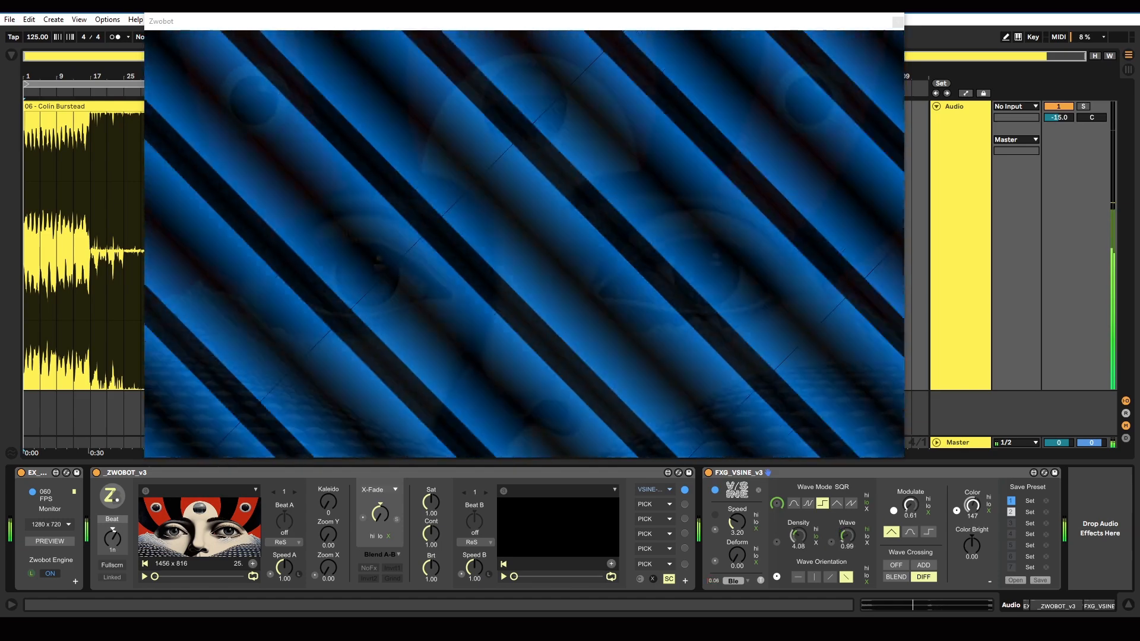
{"action": "left_click", "coordinate": [732, 582]}
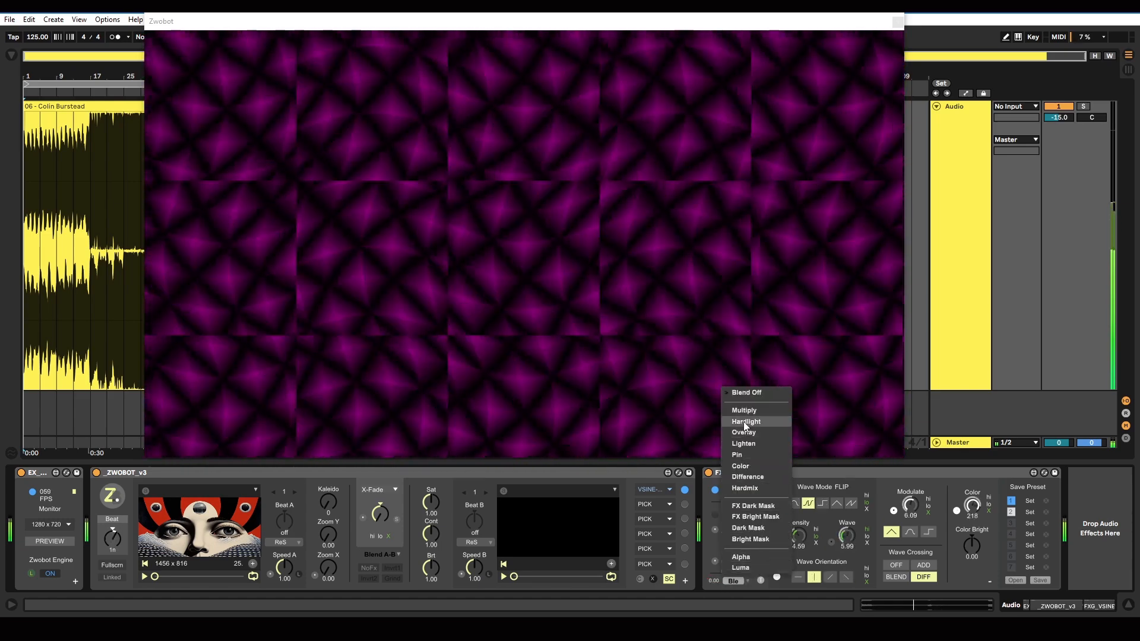
{"action": "left_click", "coordinate": [743, 411]}
{"action": "left_click", "coordinate": [747, 579]}
{"action": "left_click", "coordinate": [747, 579]}
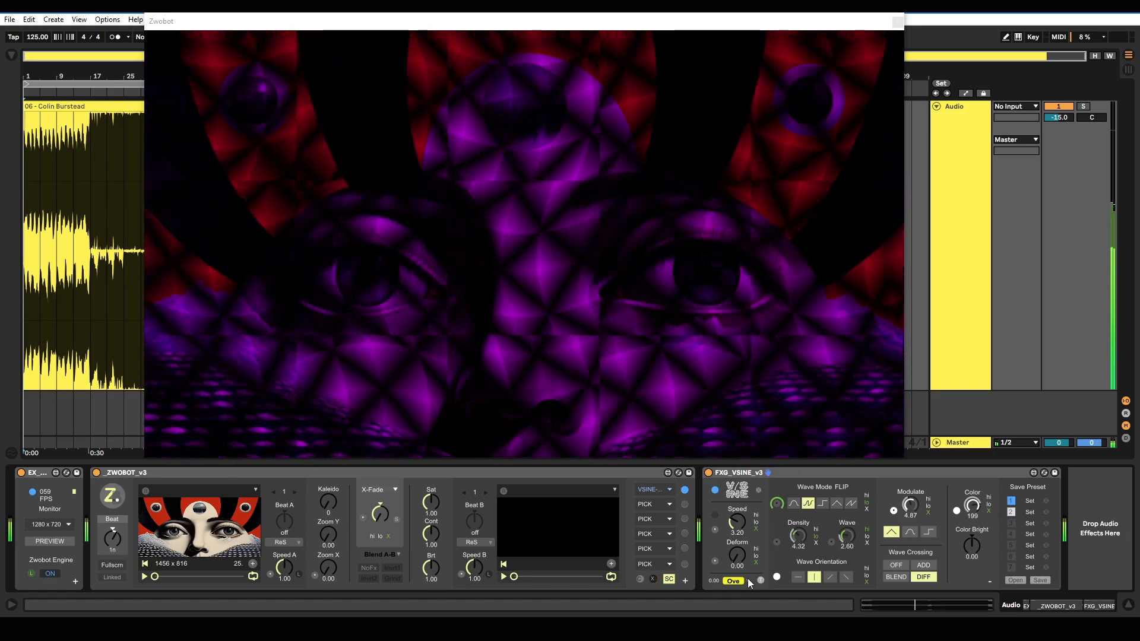
{"action": "left_click", "coordinate": [747, 578]}
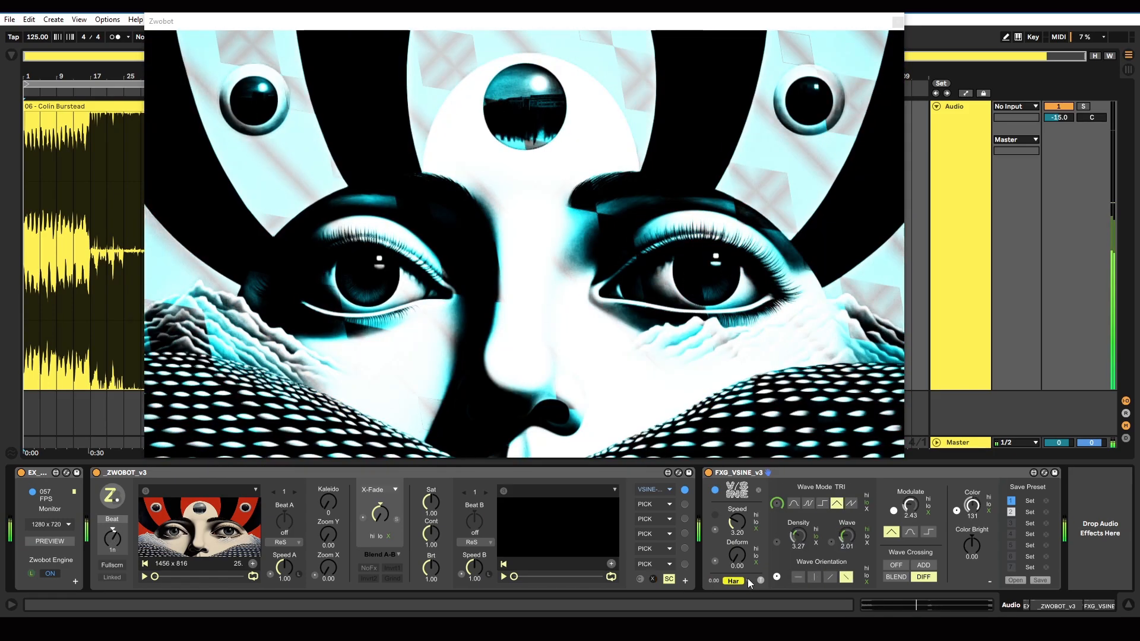
{"action": "left_click", "coordinate": [747, 578]}
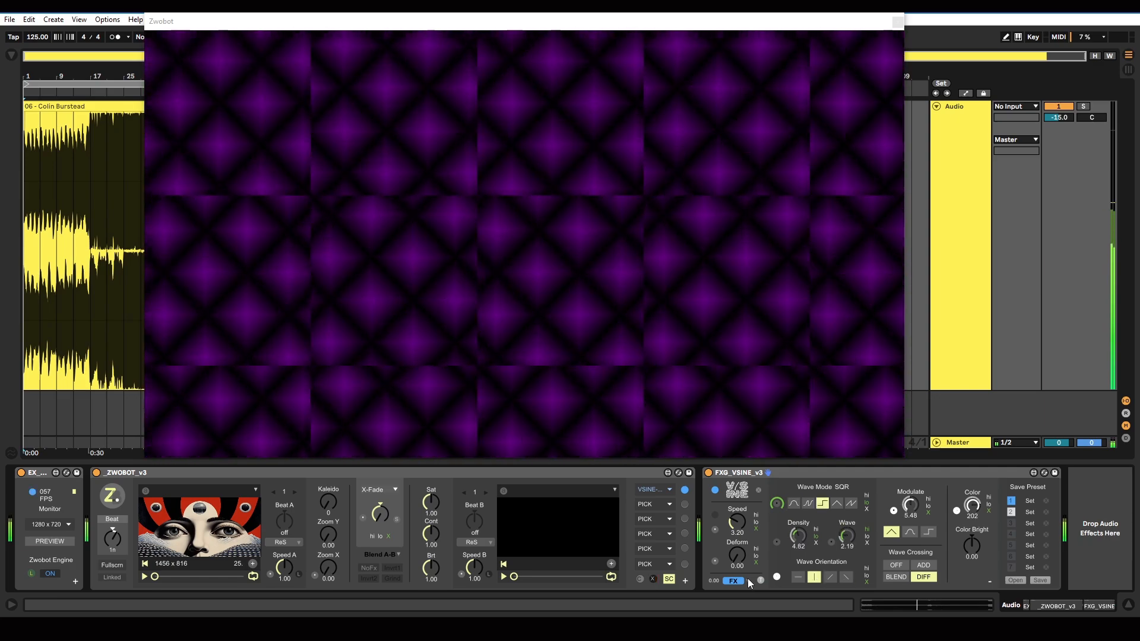
{"action": "left_click", "coordinate": [747, 578]}
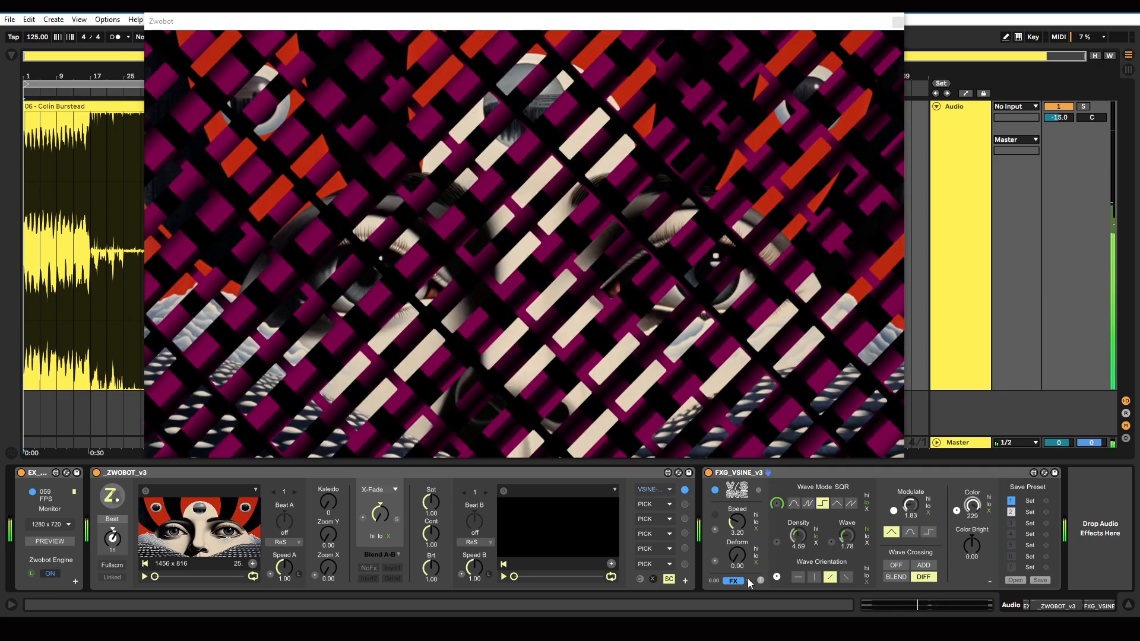
{"action": "left_click", "coordinate": [747, 579]}
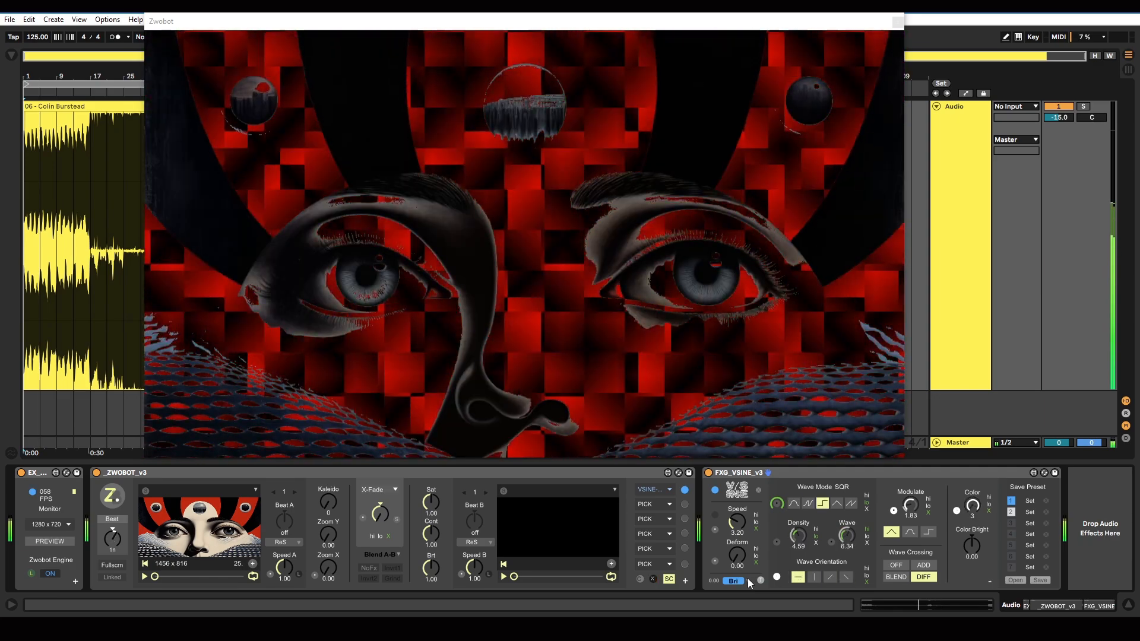